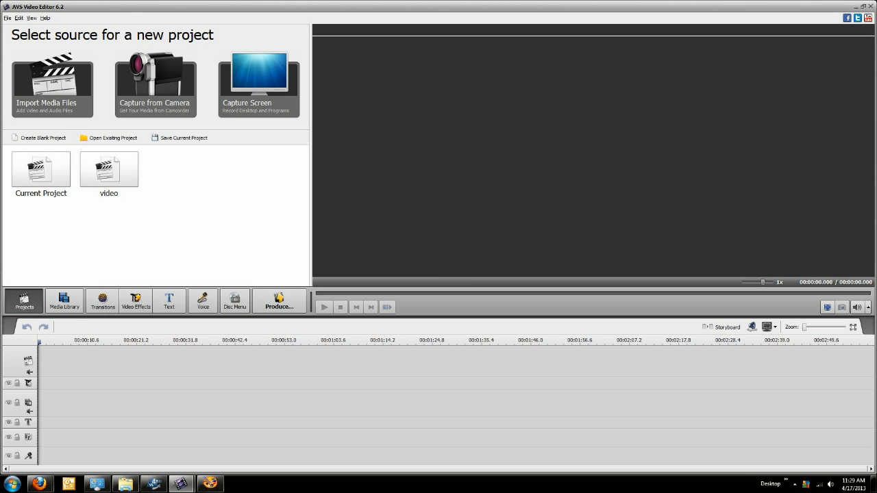
- Start importing media files and browse the Raw subfolders to open the BarHarborWhaleWatch folder
{"action": "left_click", "coordinate": [63, 302]}
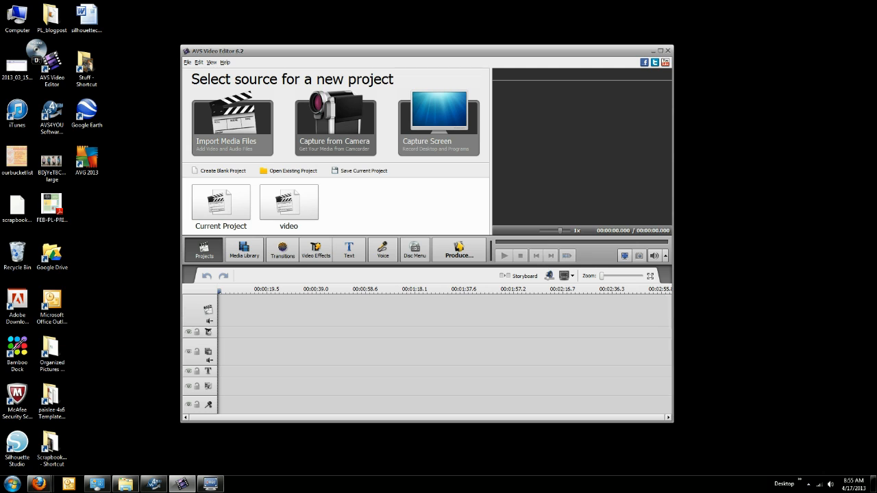
{"action": "left_click", "coordinate": [232, 128]}
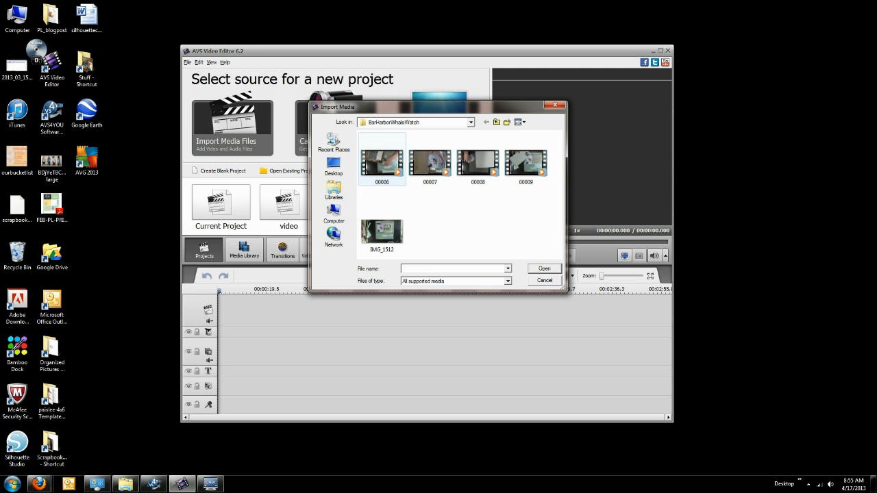
{"action": "left_click", "coordinate": [381, 163]}
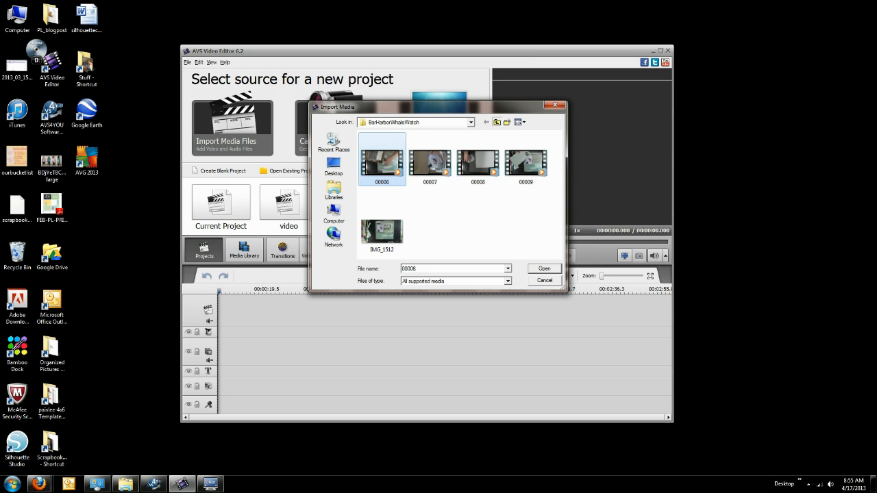
{"action": "left_click", "coordinate": [497, 122]}
{"action": "double_click", "coordinate": [381, 155]}
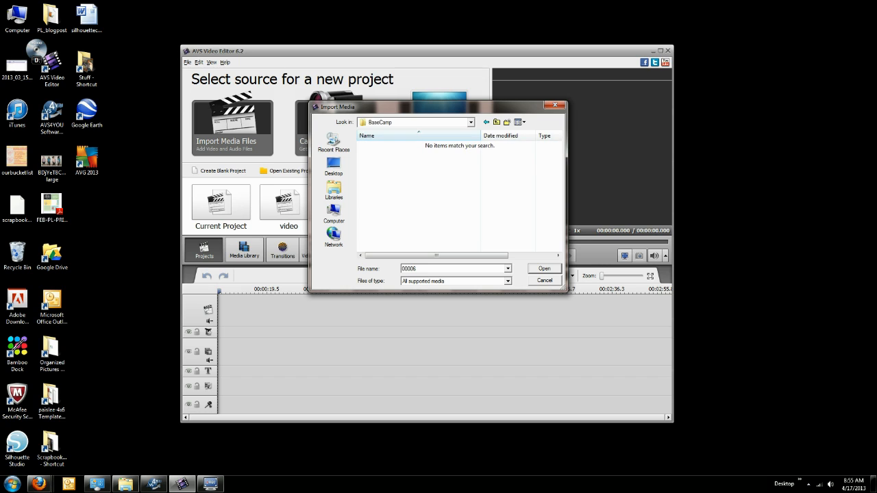
{"action": "left_click", "coordinate": [496, 122]}
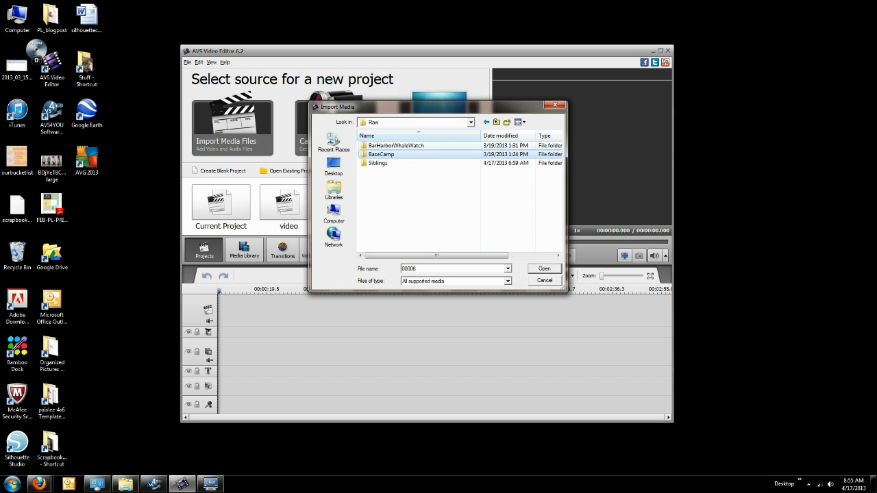
{"action": "double_click", "coordinate": [384, 145]}
- Import the video clips 00007, 00008 and 00009 into the project together
{"action": "left_click", "coordinate": [381, 163]}
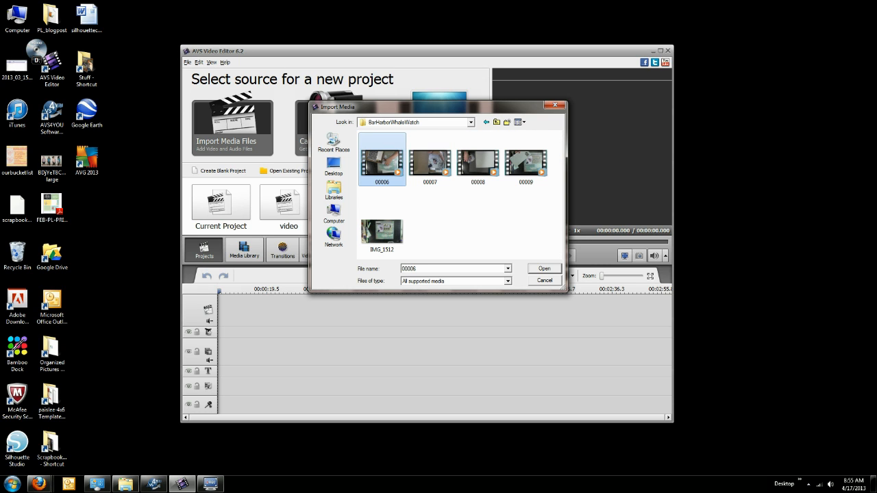
{"action": "left_click", "coordinate": [427, 164], "text": "ctrl"}
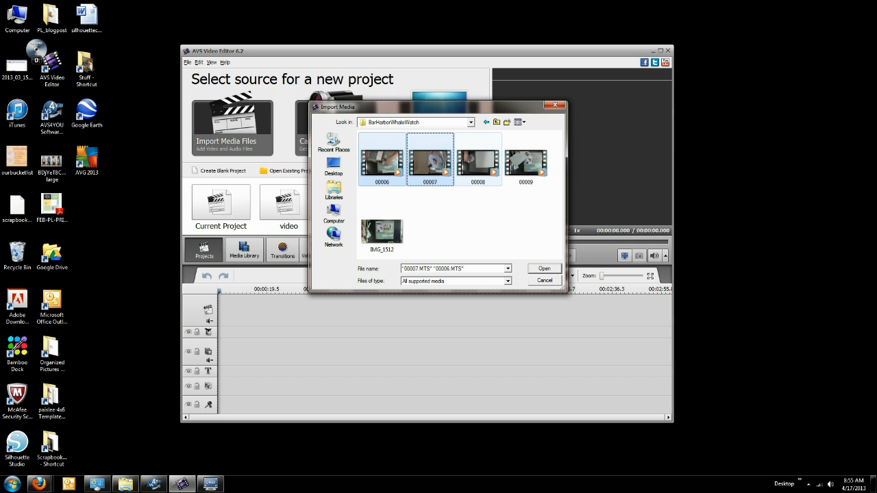
{"action": "left_click", "coordinate": [426, 164]}
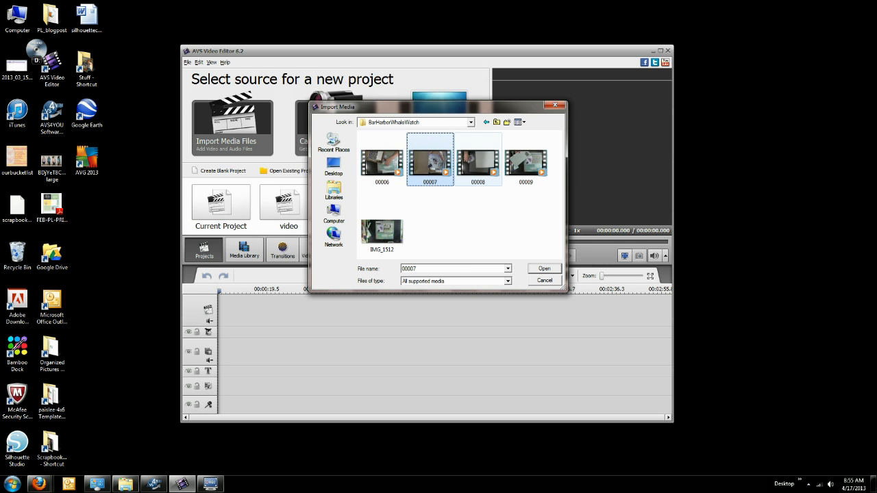
{"action": "left_click", "coordinate": [478, 165], "text": "ctrl"}
{"action": "left_click", "coordinate": [526, 165], "text": "ctrl"}
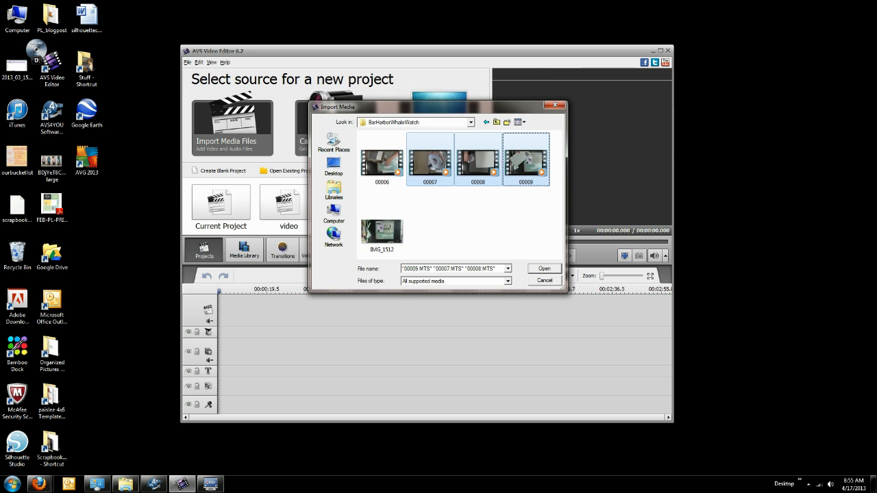
{"action": "key", "text": "Return"}
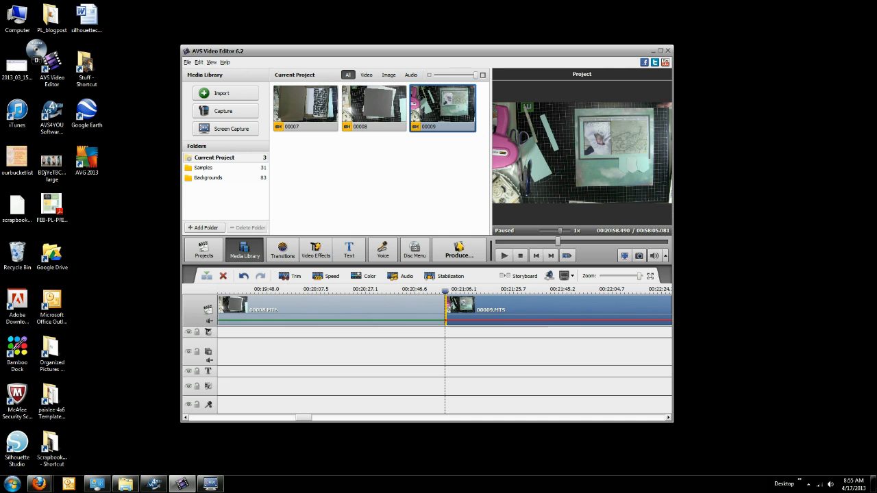
- Set the playback speed of clip 00008.MTS on the timeline to 4x with its audio muted
{"action": "left_click_drag", "start_coordinate": [304, 418], "coordinate": [209, 417]}
{"action": "left_click", "coordinate": [269, 308]}
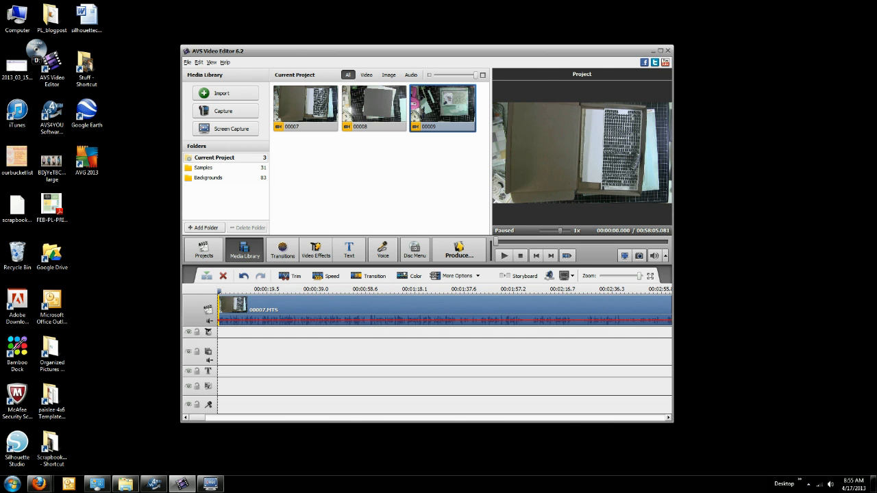
{"action": "left_click_drag", "start_coordinate": [199, 418], "coordinate": [215, 417]}
{"action": "left_click", "coordinate": [381, 308]}
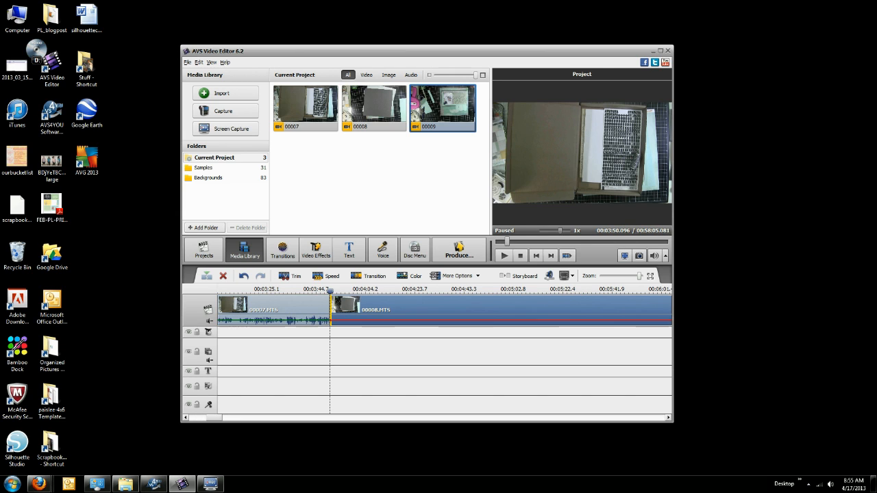
{"action": "left_click", "coordinate": [328, 275]}
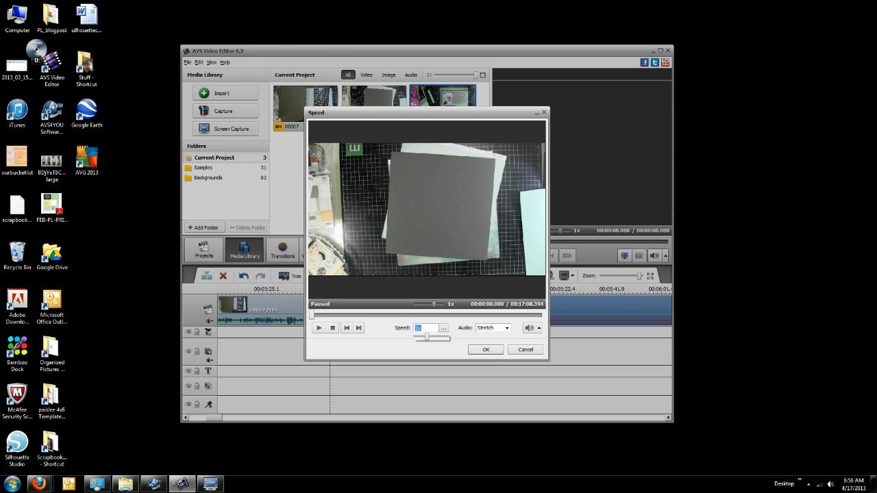
{"action": "type", "text": "4x"}
{"action": "left_click", "coordinate": [493, 327]}
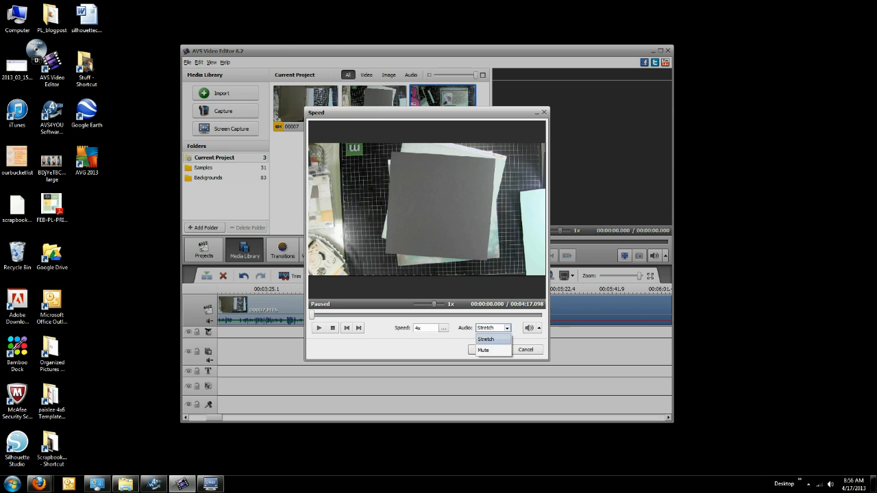
{"action": "left_click", "coordinate": [488, 349]}
{"action": "left_click", "coordinate": [486, 349]}
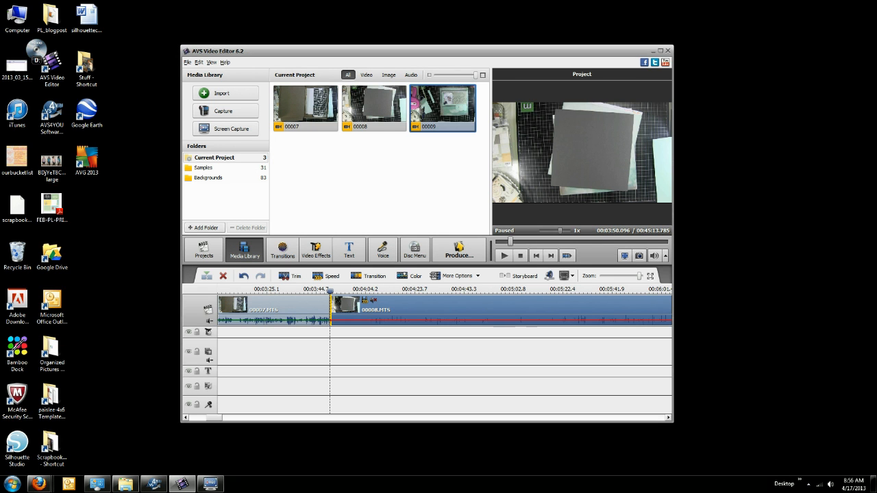
- Set the playback speed of clip 00009.MTS on the timeline to 5x with its audio muted
{"action": "left_click_drag", "start_coordinate": [214, 418], "coordinate": [217, 418]}
{"action": "left_click_drag", "start_coordinate": [247, 418], "coordinate": [237, 418]}
{"action": "left_click", "coordinate": [379, 311]}
{"action": "left_click", "coordinate": [326, 277]}
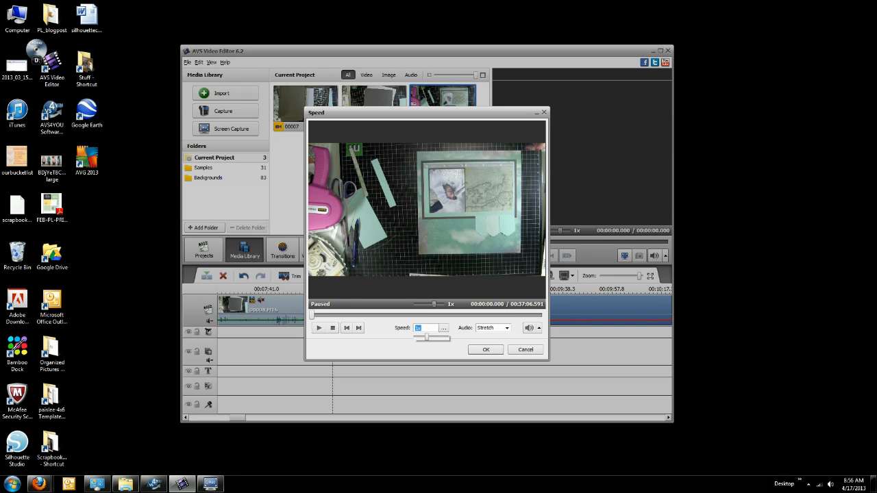
{"action": "type", "text": "5"}
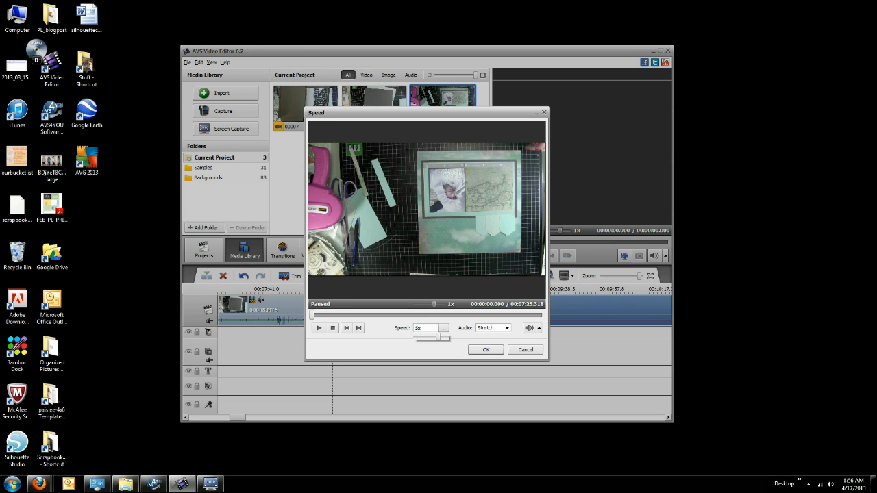
{"action": "left_click", "coordinate": [506, 329]}
{"action": "left_click", "coordinate": [491, 350]}
{"action": "left_click", "coordinate": [486, 349]}
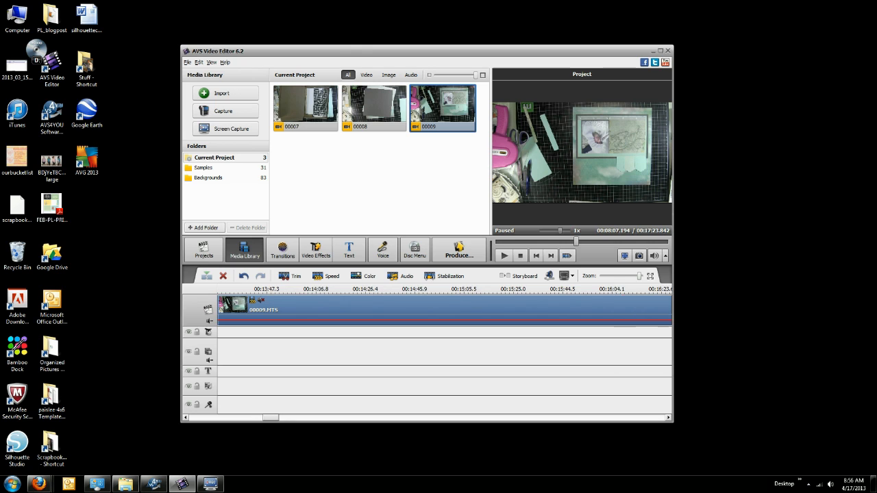
- Add the Rotate transform effect to the video effects line at the start of the timeline
{"action": "left_click_drag", "start_coordinate": [238, 418], "coordinate": [197, 418]}
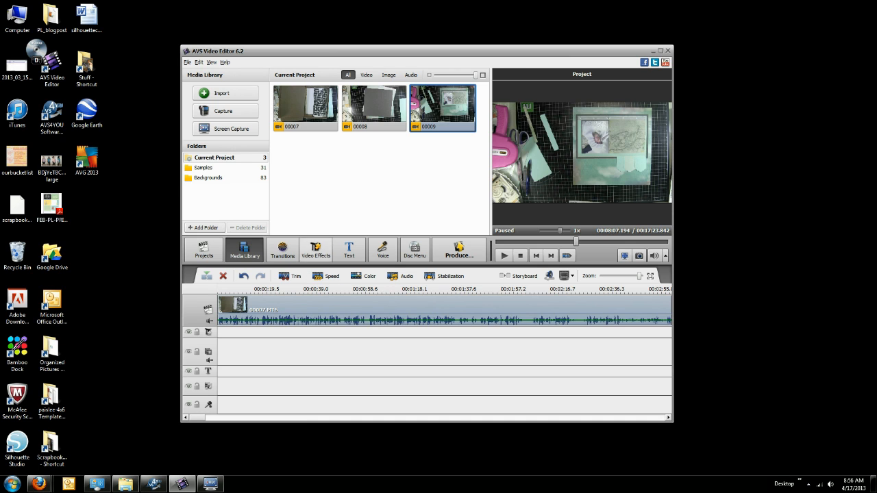
{"action": "left_click", "coordinate": [316, 250]}
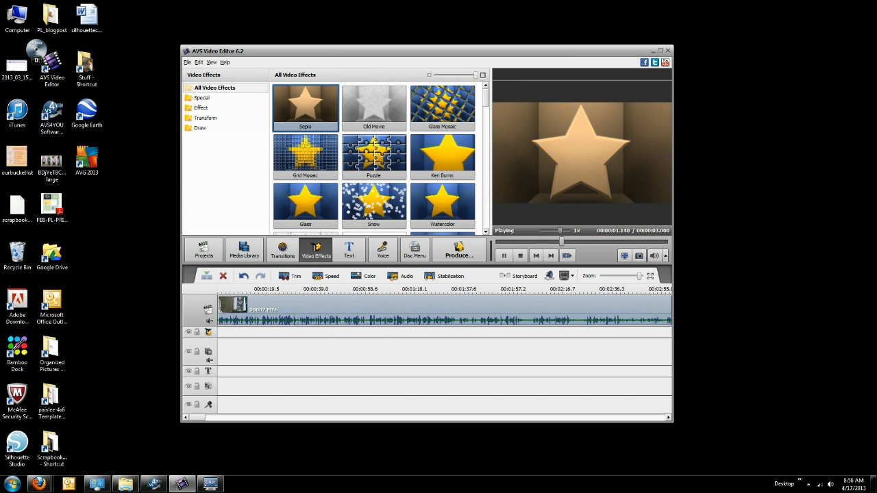
{"action": "left_click", "coordinate": [205, 118]}
{"action": "left_click_drag", "start_coordinate": [442, 156], "coordinate": [255, 362]}
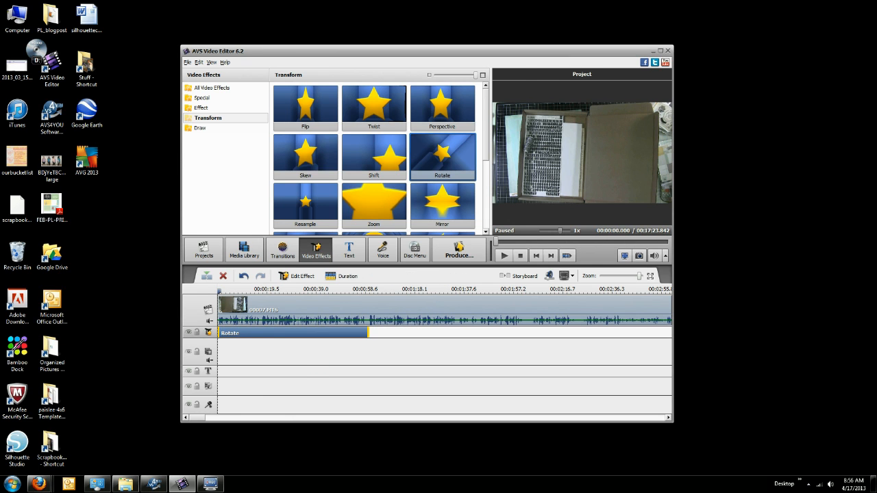
- Extend the Rotate effect across all three clips to the end of clip 00009.MTS
{"action": "left_click_drag", "start_coordinate": [368, 333], "coordinate": [639, 333]}
{"action": "left_click_drag", "start_coordinate": [198, 418], "coordinate": [213, 419]}
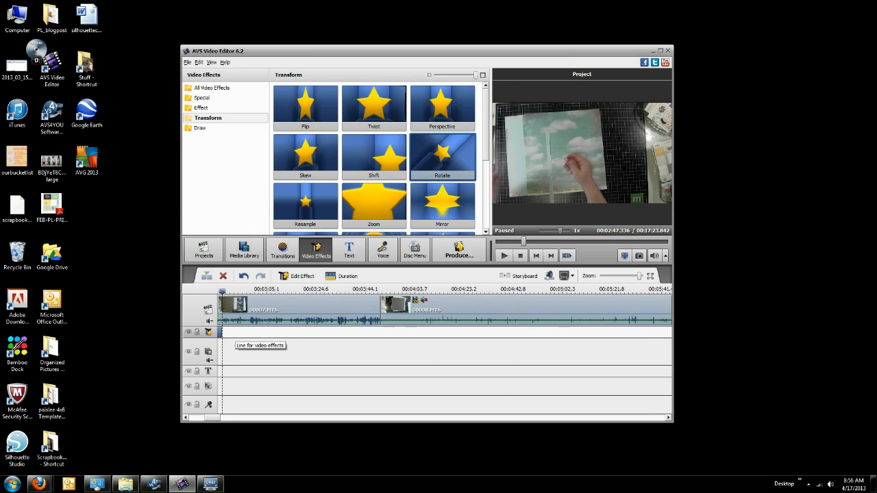
{"action": "left_click_drag", "start_coordinate": [222, 333], "coordinate": [648, 333]}
{"action": "left_click_drag", "start_coordinate": [212, 418], "coordinate": [227, 418]}
{"action": "left_click_drag", "start_coordinate": [243, 333], "coordinate": [657, 333]}
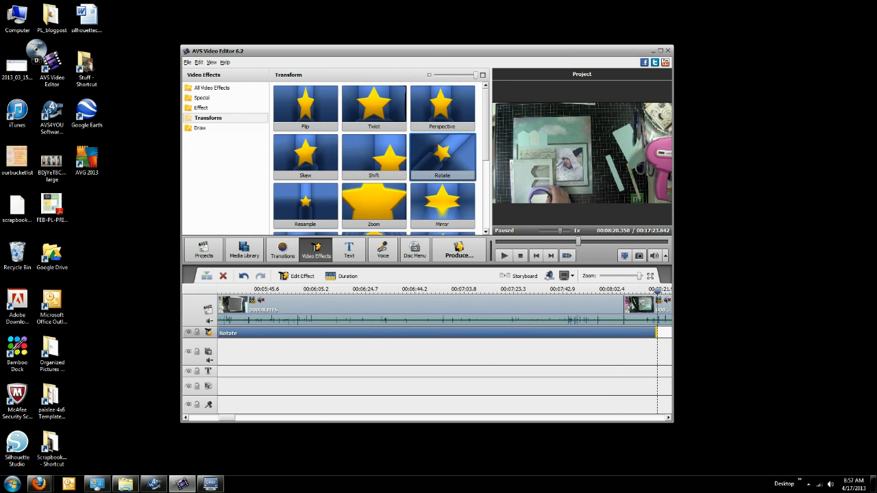
{"action": "left_click_drag", "start_coordinate": [227, 418], "coordinate": [241, 418]}
{"action": "left_click_drag", "start_coordinate": [251, 333], "coordinate": [649, 333]}
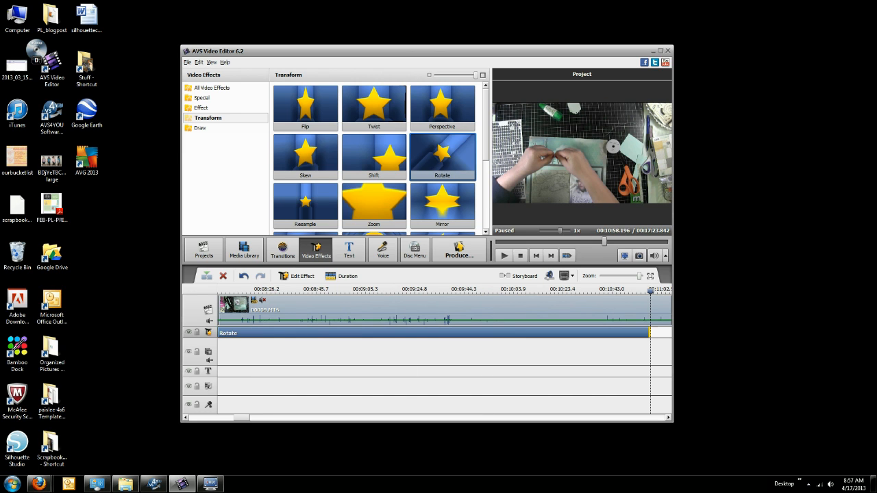
{"action": "left_click_drag", "start_coordinate": [241, 418], "coordinate": [256, 418]}
{"action": "left_click_drag", "start_coordinate": [244, 333], "coordinate": [511, 333]}
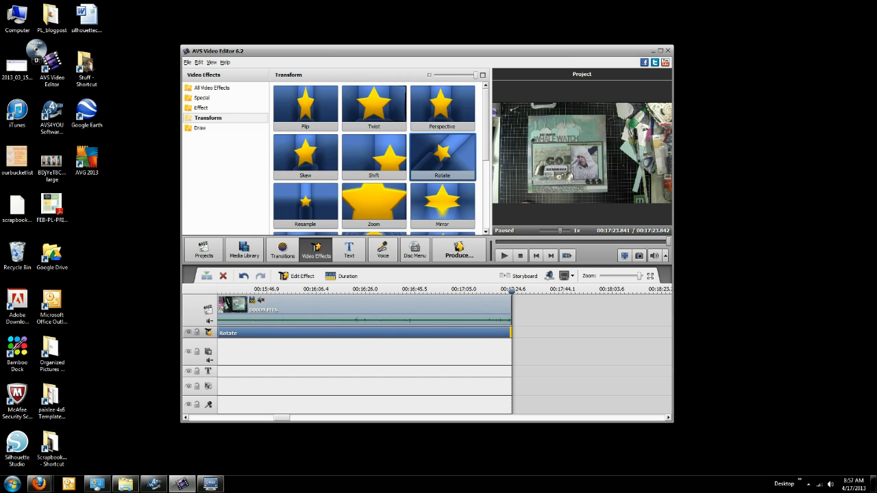
- Open the media import for the project, launch Adobe Photoshop 7.0, and cancel the import
{"action": "left_click", "coordinate": [244, 250]}
{"action": "left_click", "coordinate": [222, 93]}
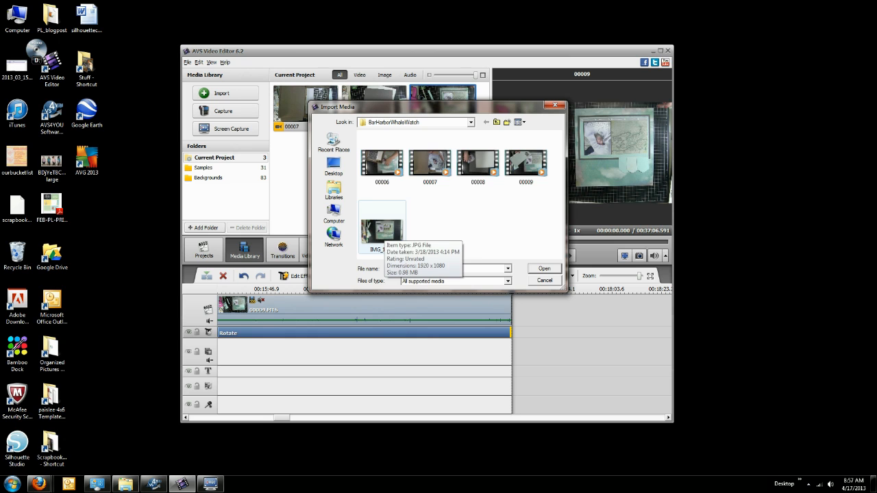
{"action": "left_click", "coordinate": [12, 484]}
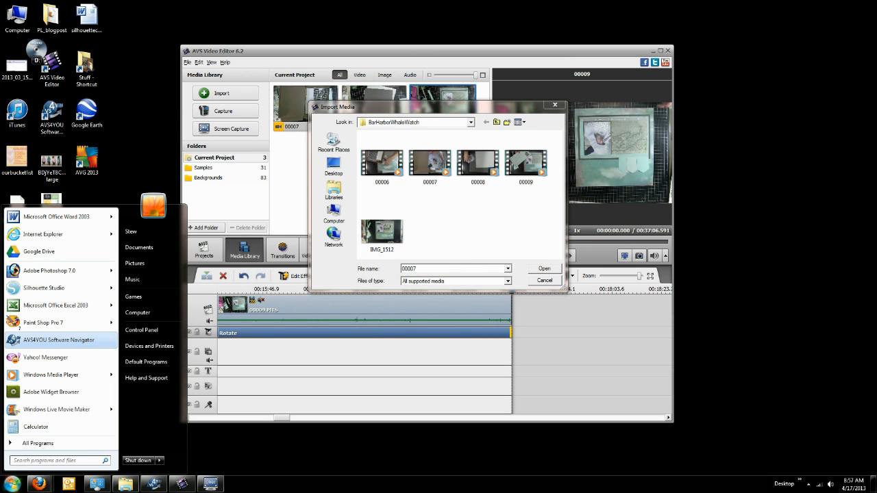
{"action": "mouse_move", "coordinate": [76, 270]}
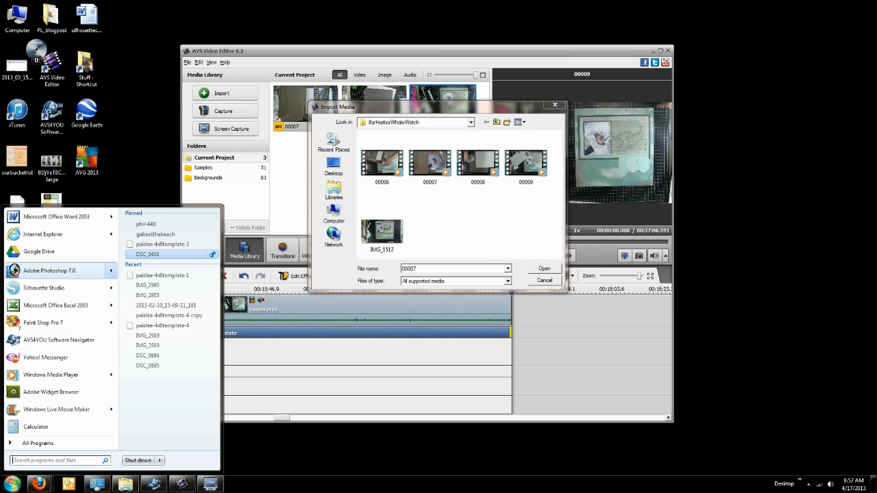
{"action": "left_click", "coordinate": [148, 254]}
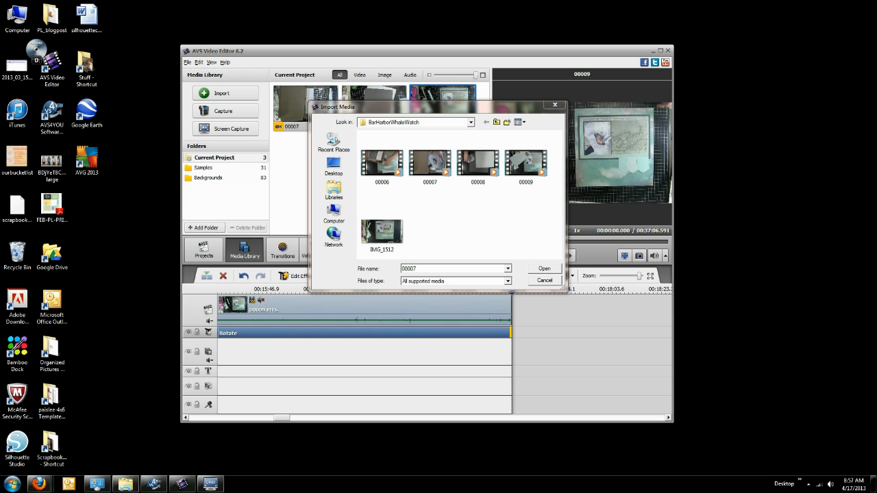
{"action": "left_click", "coordinate": [545, 280]}
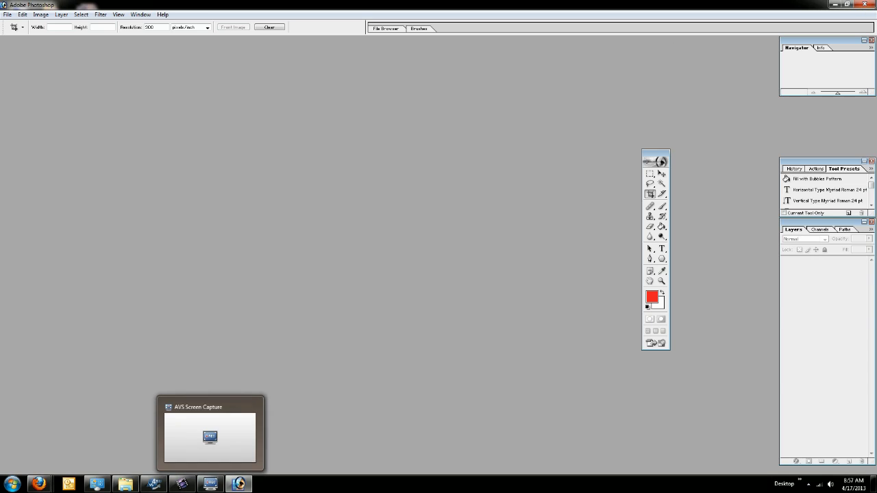
- Browse drive C: in the file explorer to the Scrapbooking > Layouts2 folder
{"action": "left_click", "coordinate": [125, 484]}
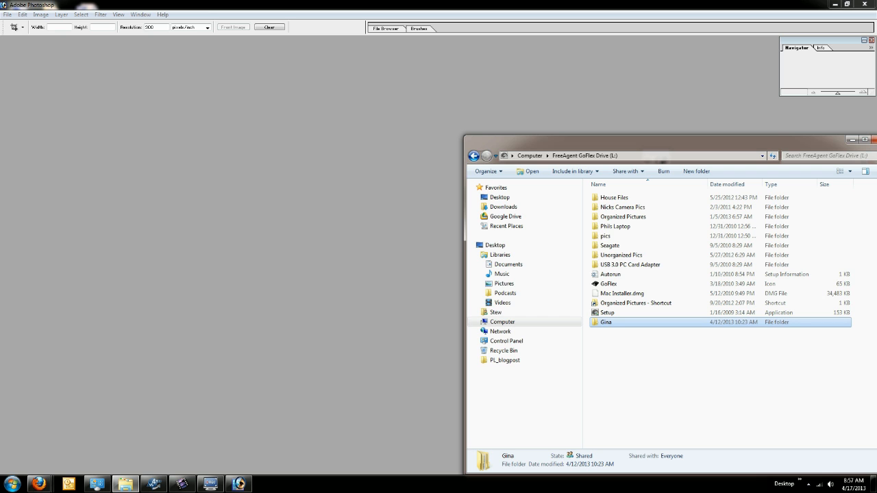
{"action": "left_click", "coordinate": [502, 322]}
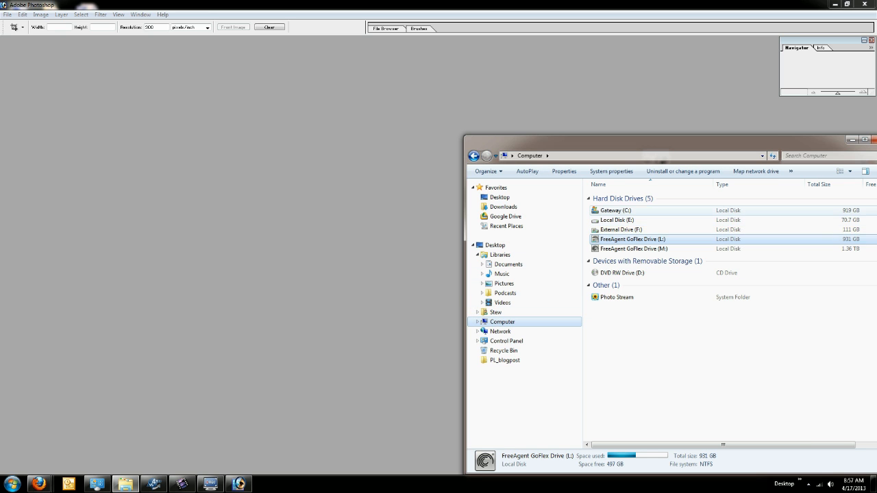
{"action": "double_click", "coordinate": [615, 211]}
{"action": "double_click", "coordinate": [605, 236]}
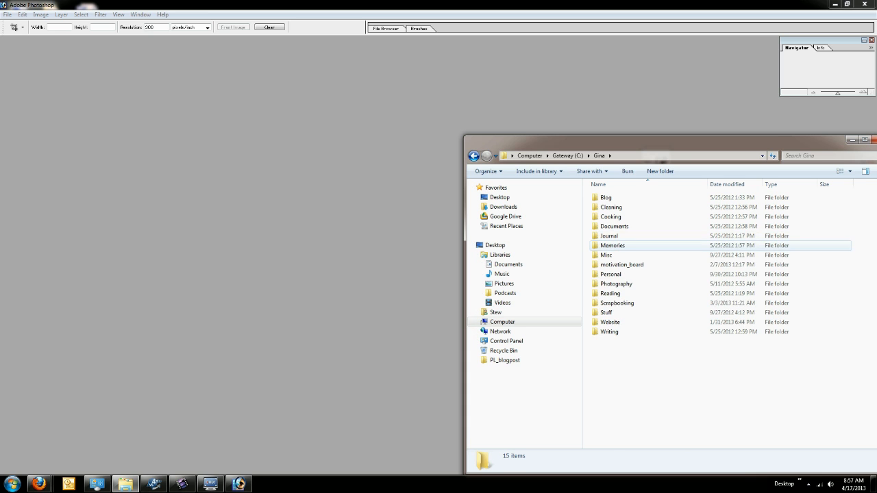
{"action": "double_click", "coordinate": [617, 303]}
{"action": "double_click", "coordinate": [610, 274]}
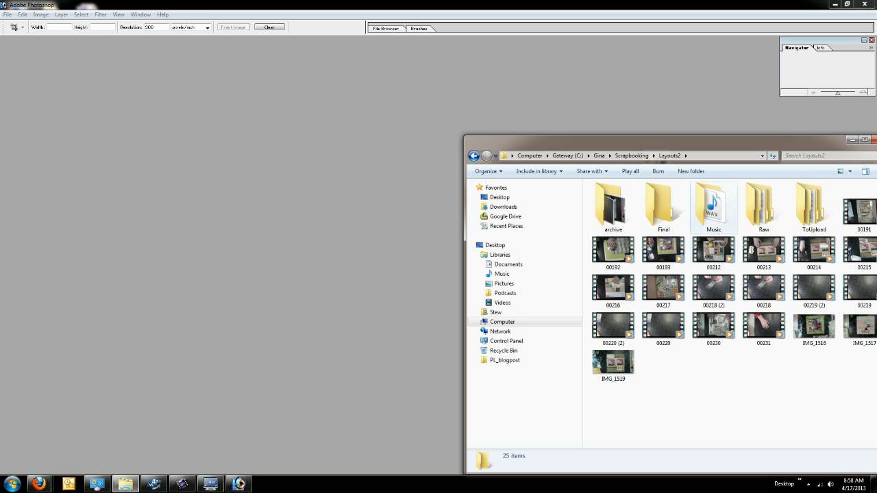
- Open the photo IMG_1512 from the Raw > BarHarborWhaleWatch folder in Photoshop
{"action": "double_click", "coordinate": [764, 209]}
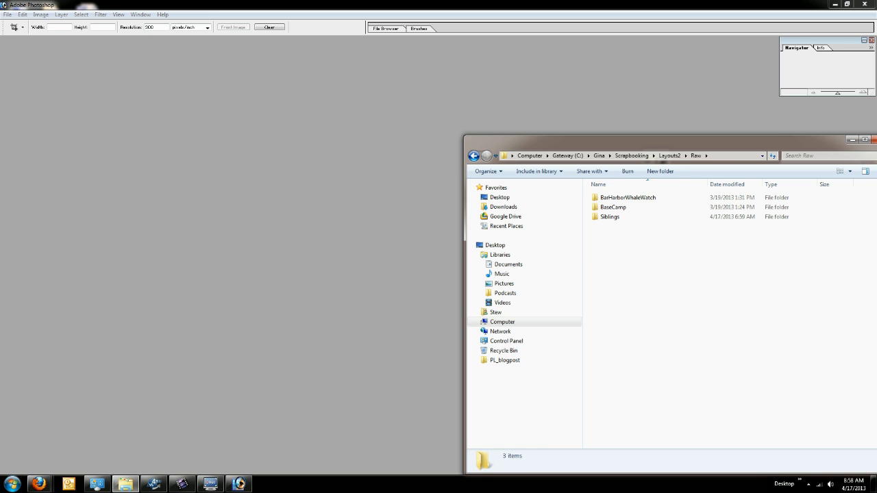
{"action": "double_click", "coordinate": [815, 198]}
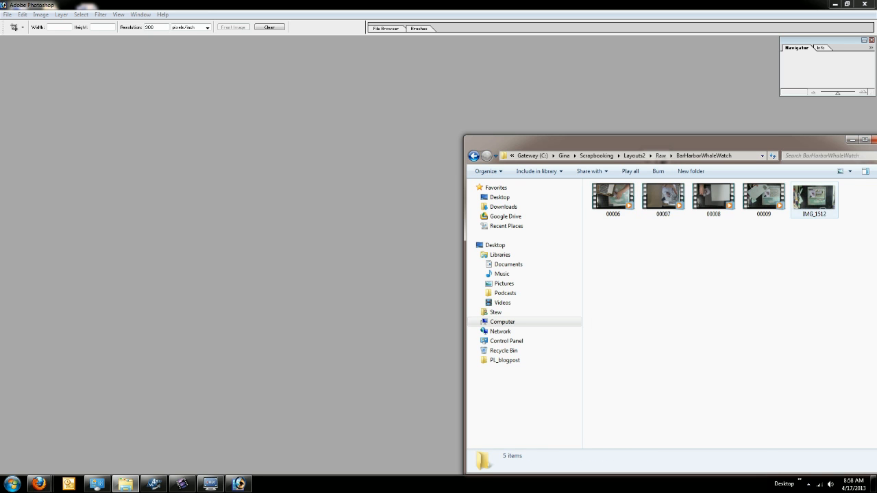
{"action": "left_click", "coordinate": [814, 199]}
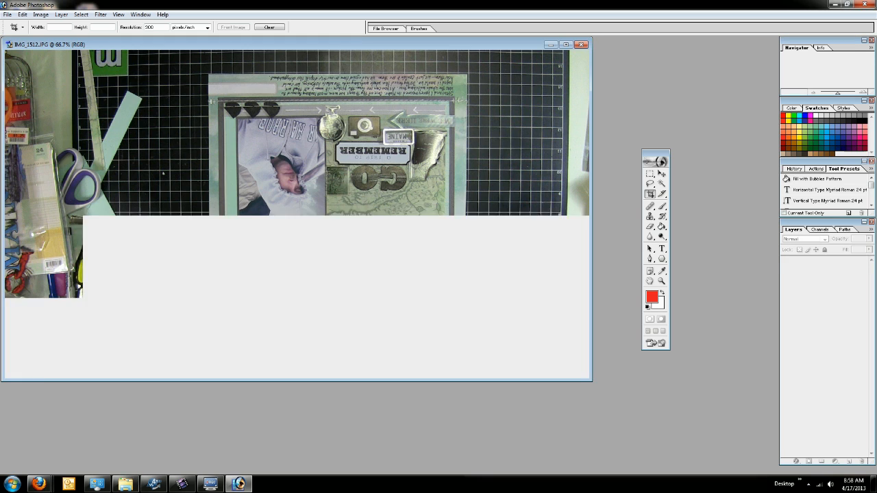
- Rotate the canvas of IMG_1512 by 180° and crop the photo to the edges of the scrapbook layout
{"action": "left_click", "coordinate": [41, 15]}
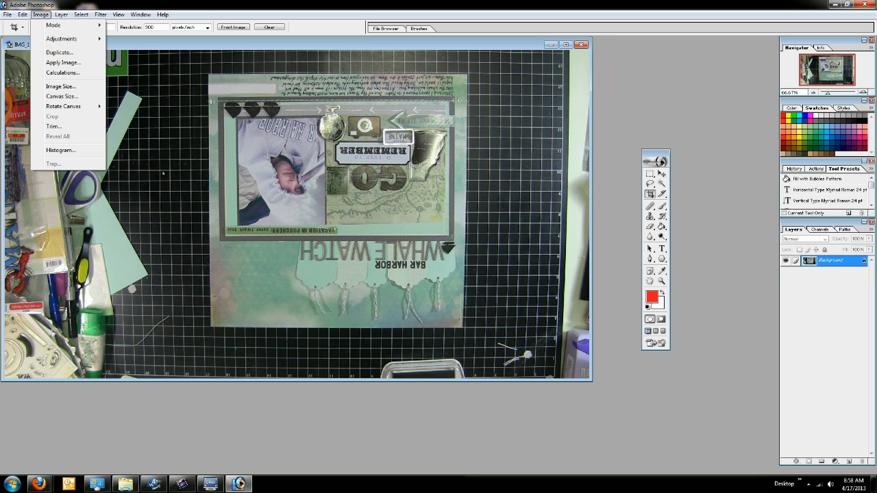
{"action": "mouse_move", "coordinate": [69, 107]}
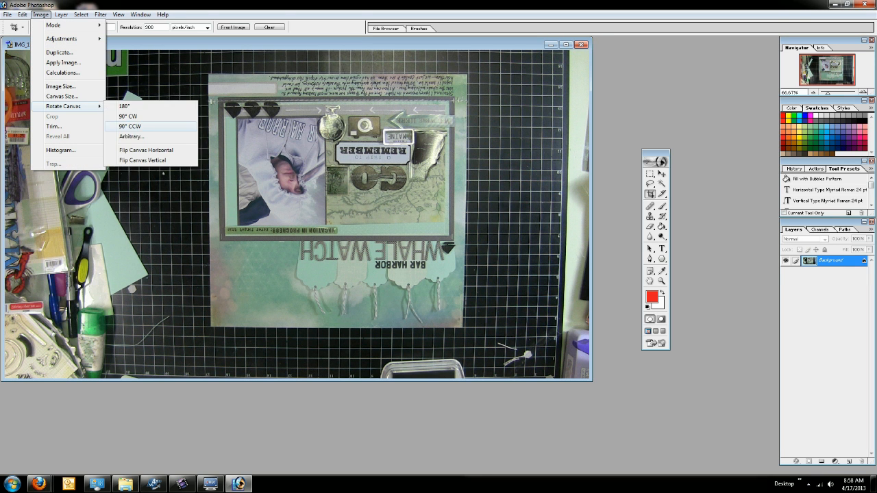
{"action": "left_click", "coordinate": [123, 105]}
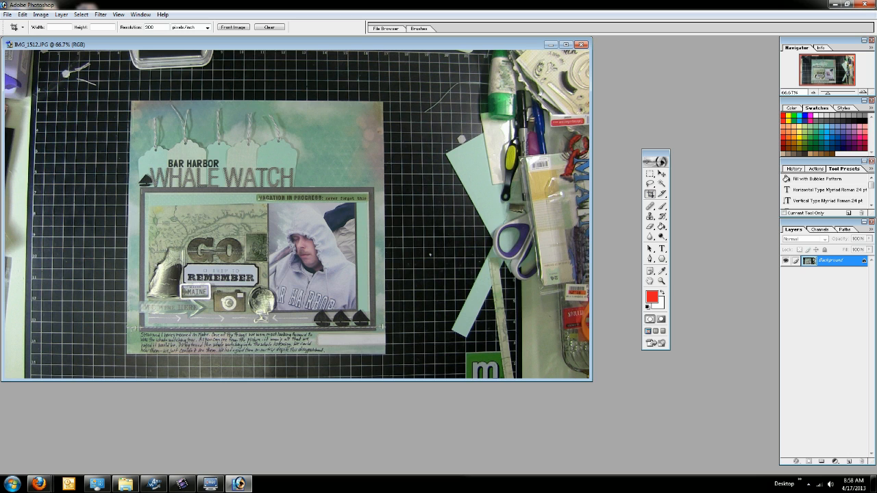
{"action": "left_click_drag", "start_coordinate": [310, 231], "coordinate": [389, 357]}
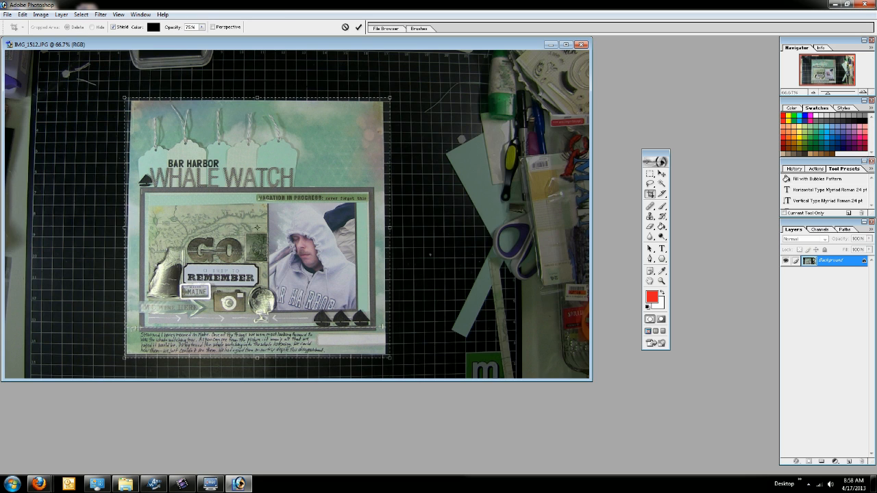
{"action": "left_click", "coordinate": [358, 27]}
{"action": "left_click_drag", "start_coordinate": [123, 44], "coordinate": [373, 90]}
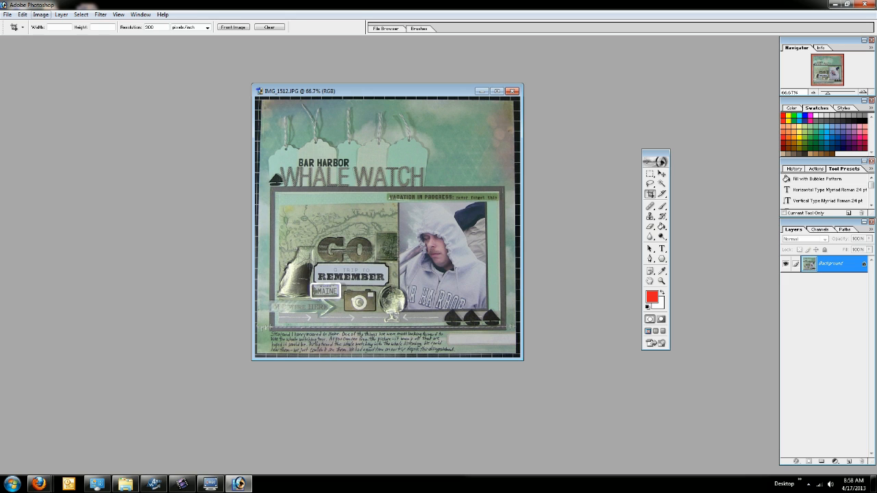
- Apply Auto Levels, Auto Contrast and Auto Color to the cropped layout photo
{"action": "left_click", "coordinate": [41, 14]}
{"action": "mouse_move", "coordinate": [48, 29]}
{"action": "left_click", "coordinate": [131, 50]}
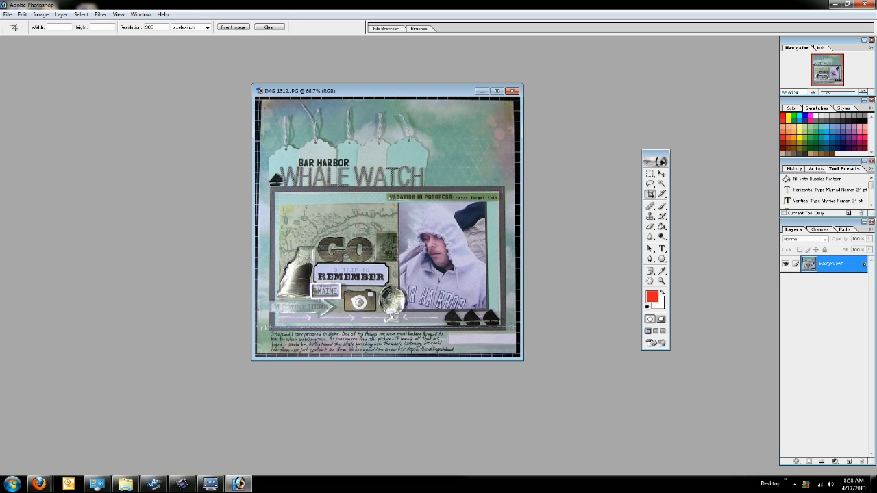
{"action": "left_click", "coordinate": [41, 14]}
{"action": "mouse_move", "coordinate": [60, 38]}
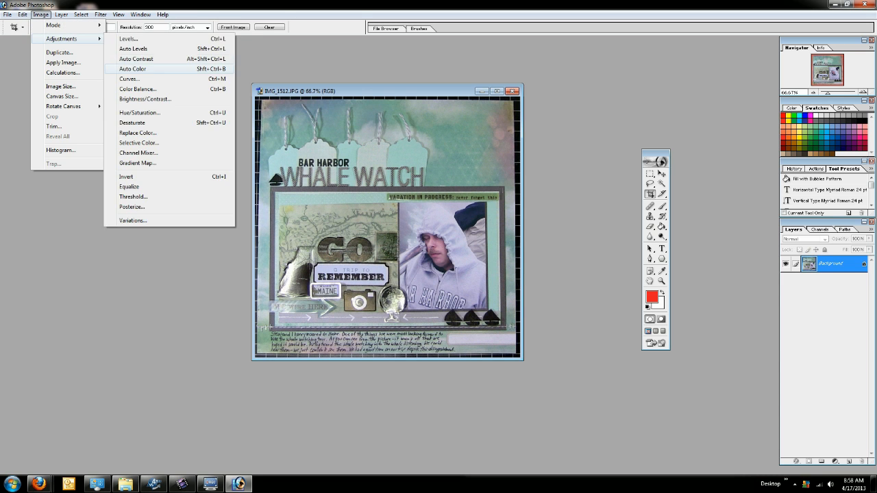
{"action": "left_click", "coordinate": [137, 59]}
{"action": "left_click", "coordinate": [40, 14]}
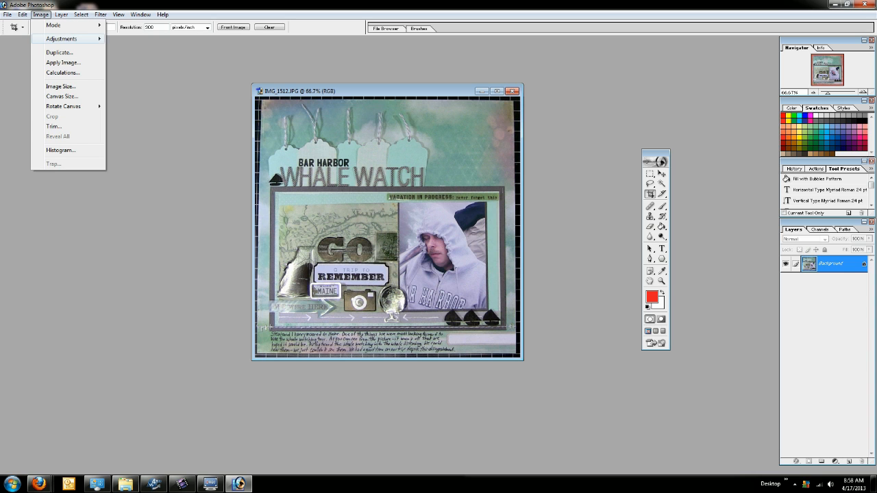
{"action": "left_click", "coordinate": [137, 69]}
- Save the edited photo as a maximum-quality JPEG named barharborwhalewatch in the BarHarborWhaleWatch folder
{"action": "left_click", "coordinate": [7, 15]}
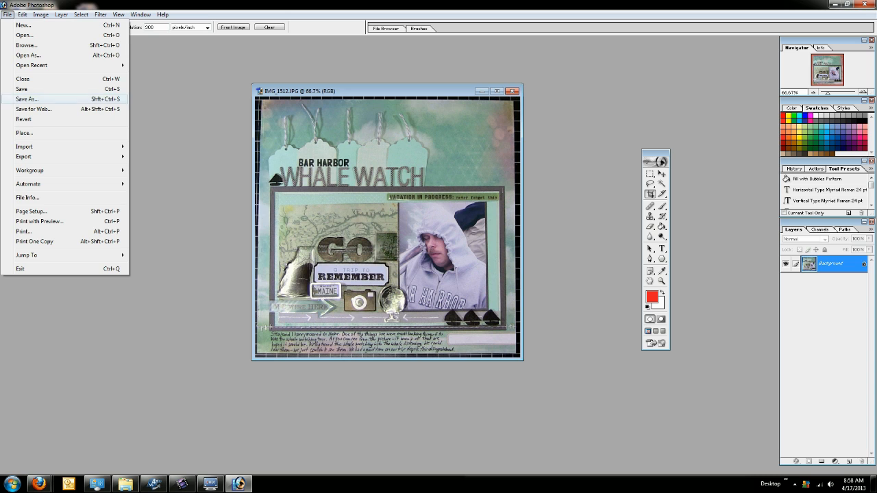
{"action": "left_click", "coordinate": [28, 99]}
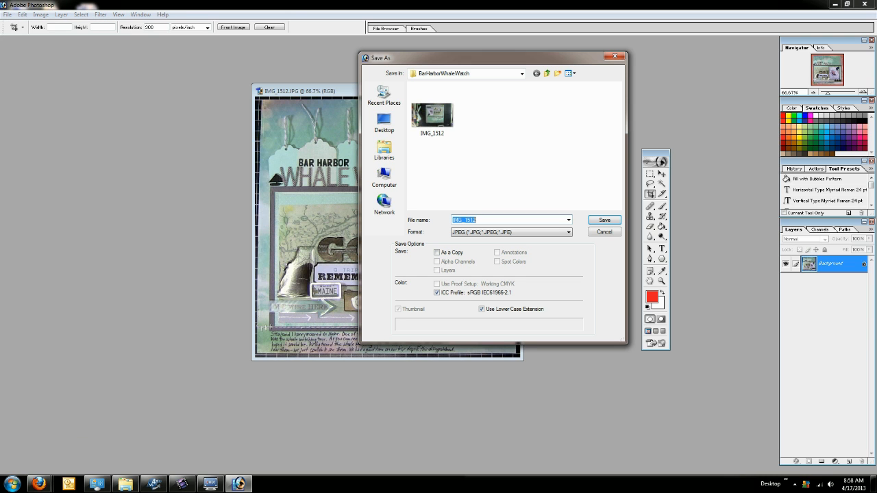
{"action": "type", "text": "bar"}
{"action": "key", "text": "Return"}
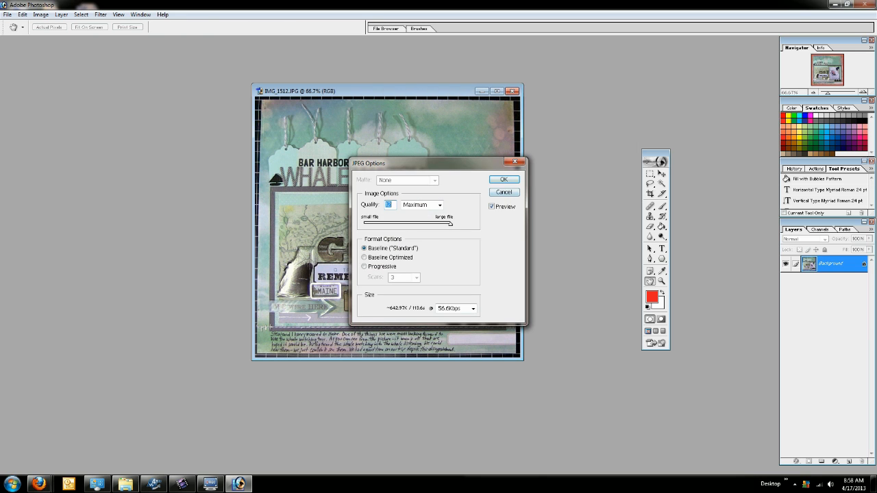
{"action": "key", "text": "Return"}
{"action": "key", "text": "c"}
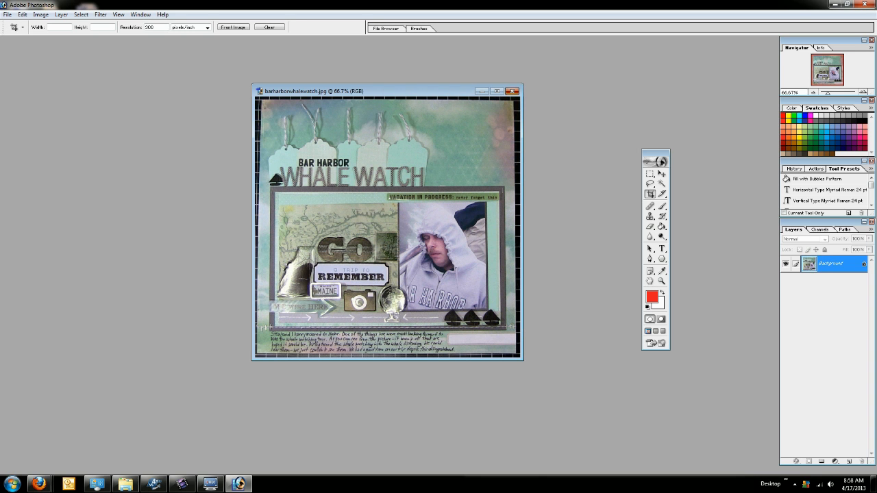
- Close the photo, Photoshop and the file explorer window to return to AVS Video Editor
{"action": "key", "text": "ctrl+w"}
{"action": "left_click", "coordinate": [870, 4]}
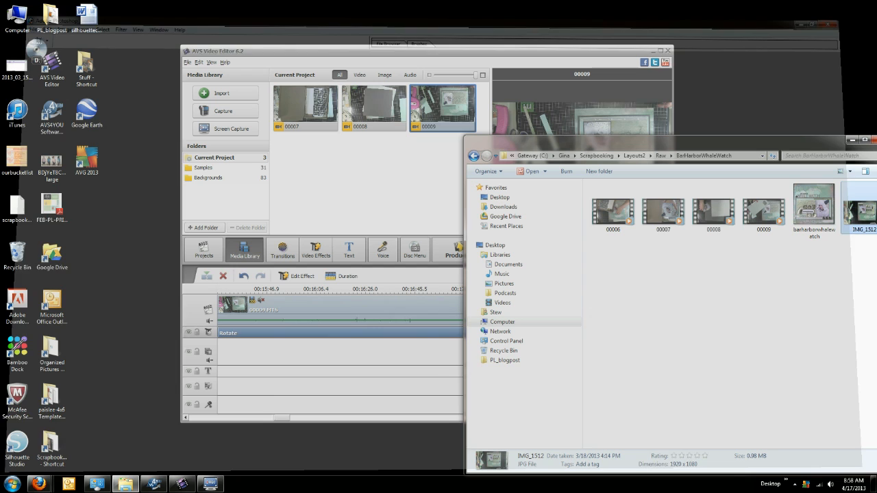
{"action": "left_click", "coordinate": [852, 140]}
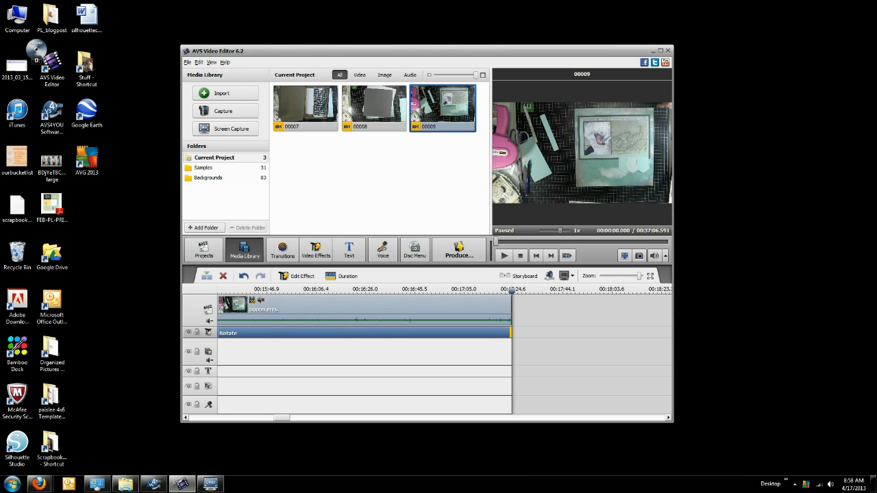
- Import the barharborwhalewatch image into the project and place it after clip 00009.MTS on the main video line
{"action": "left_click", "coordinate": [221, 93]}
{"action": "left_click", "coordinate": [382, 226]}
{"action": "left_click", "coordinate": [545, 269]}
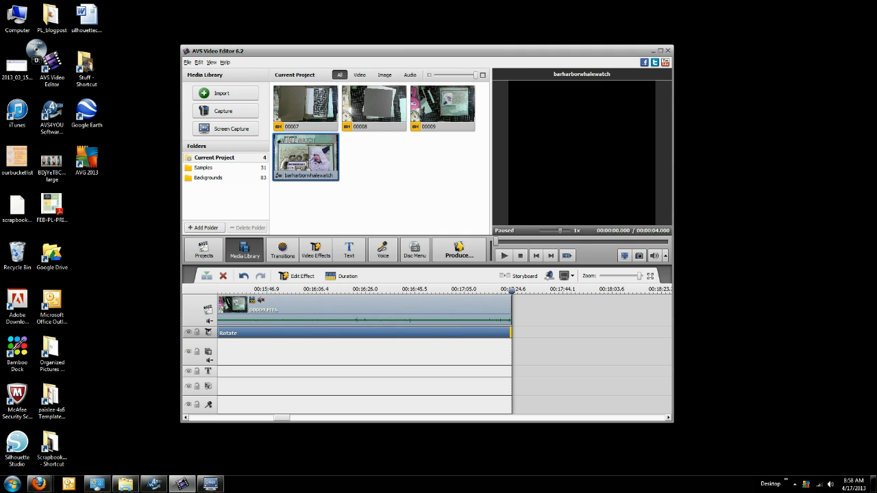
{"action": "left_click_drag", "start_coordinate": [306, 156], "coordinate": [542, 312]}
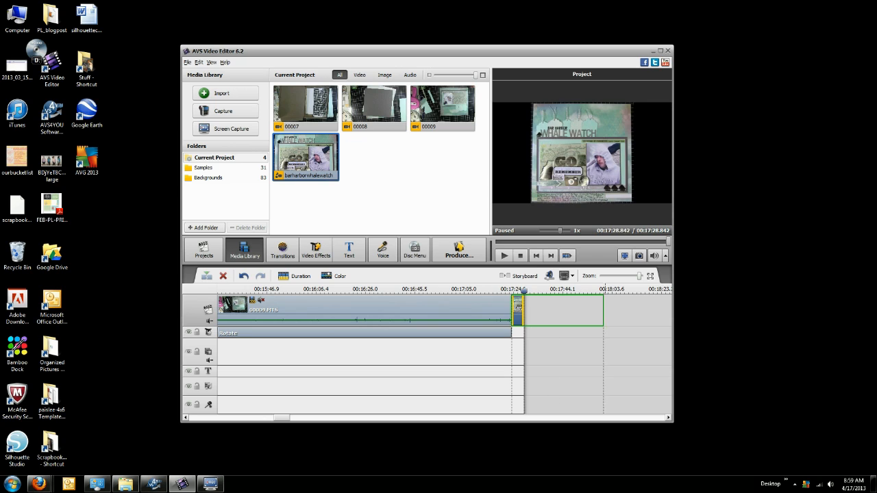
- Extend the barharborwhalewatch image on the timeline so that it ends at about 00:21:05
{"action": "left_click_drag", "start_coordinate": [282, 418], "coordinate": [288, 418]}
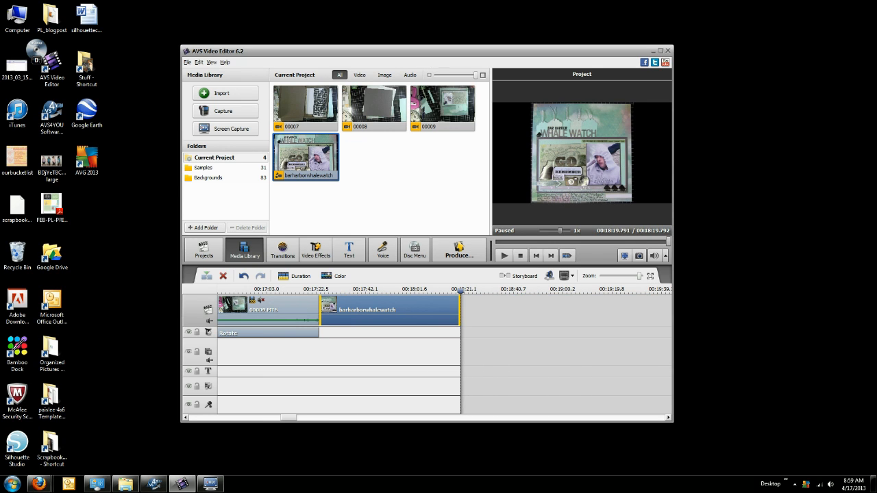
{"action": "left_click_drag", "start_coordinate": [460, 309], "coordinate": [647, 310]}
{"action": "left_click_drag", "start_coordinate": [288, 418], "coordinate": [296, 418]}
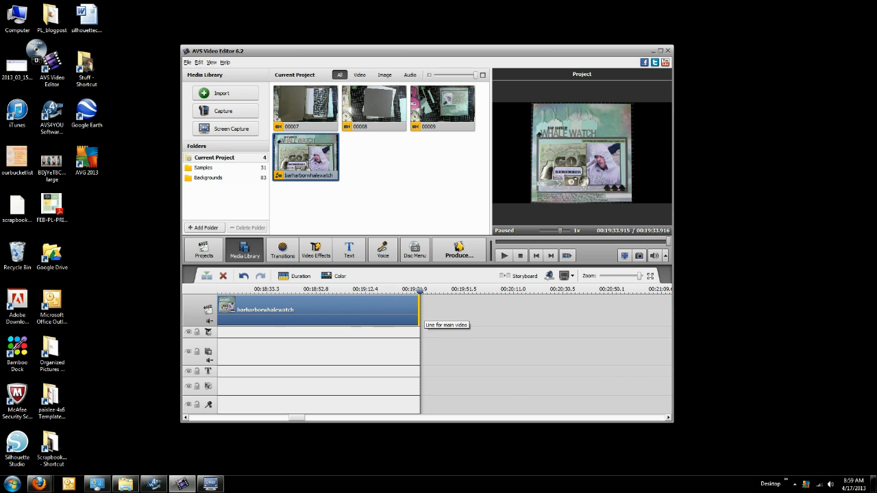
{"action": "left_click_drag", "start_coordinate": [420, 309], "coordinate": [650, 310]}
- Place the playhead at the start of clip 00008.MTS, about 00:03:50, and open the voice recording feature
{"action": "left_click_drag", "start_coordinate": [297, 418], "coordinate": [196, 418]}
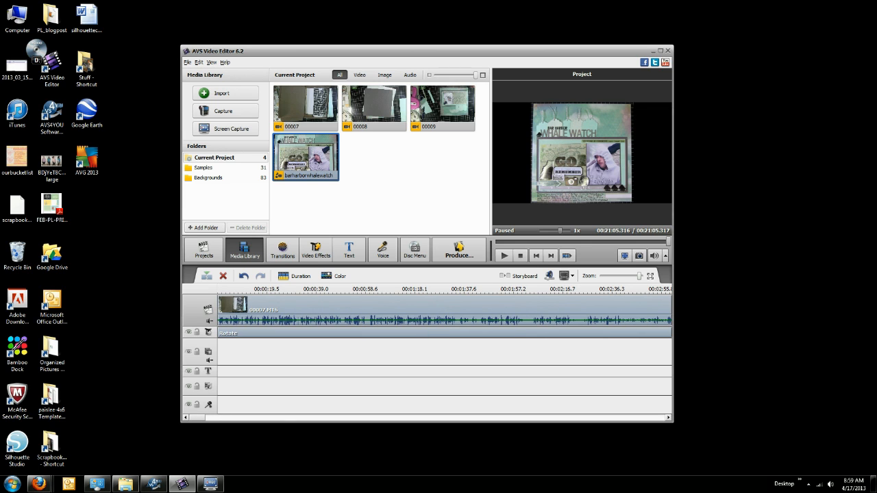
{"action": "left_click_drag", "start_coordinate": [196, 418], "coordinate": [210, 418]}
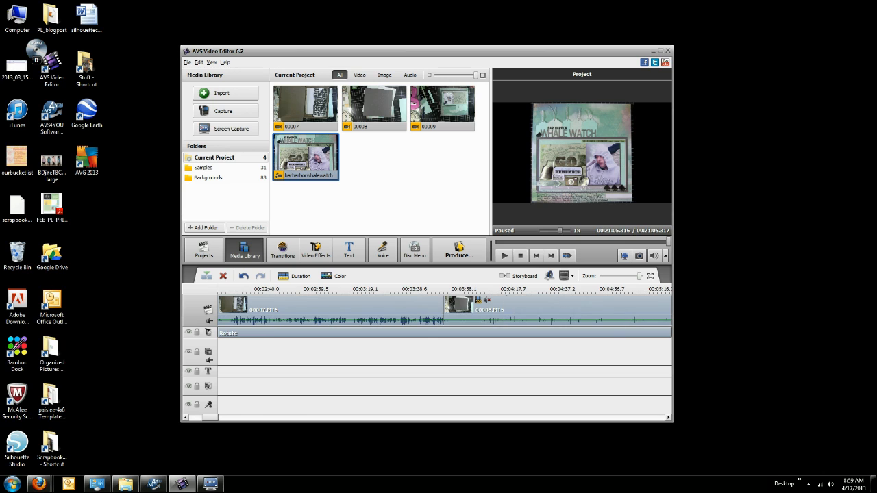
{"action": "left_click", "coordinate": [434, 291]}
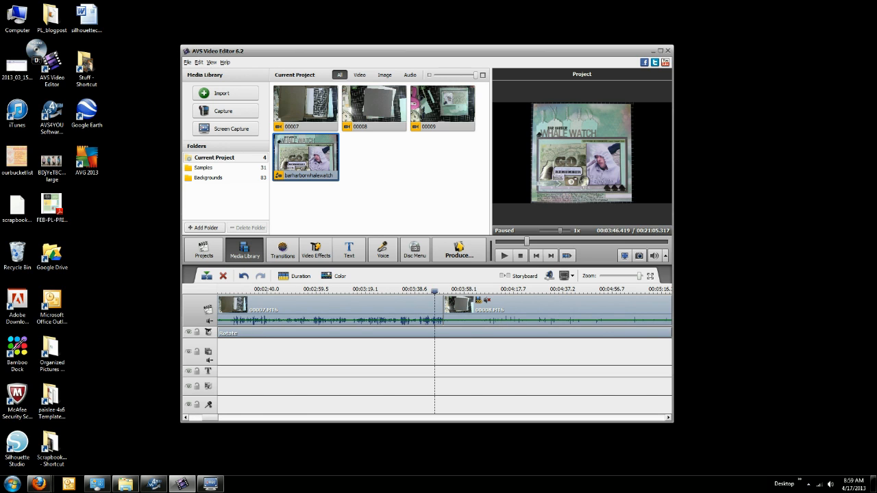
{"action": "left_click_drag", "start_coordinate": [434, 291], "coordinate": [443, 291]}
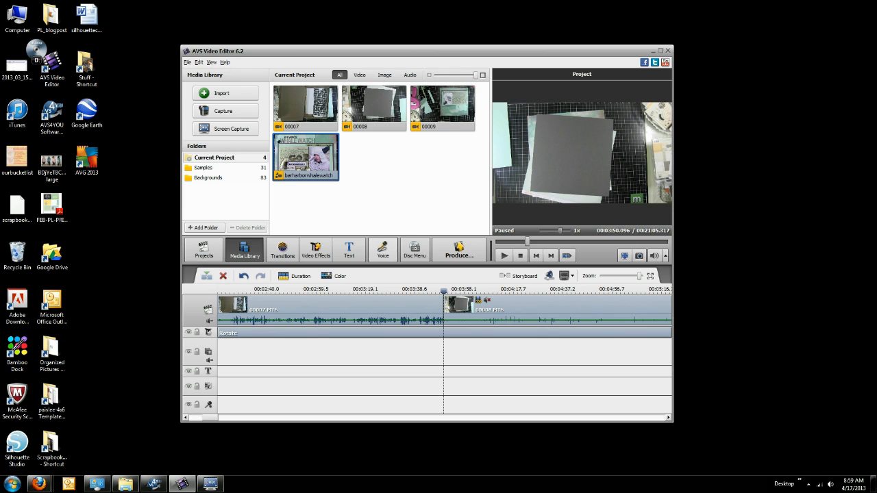
{"action": "left_click", "coordinate": [383, 250]}
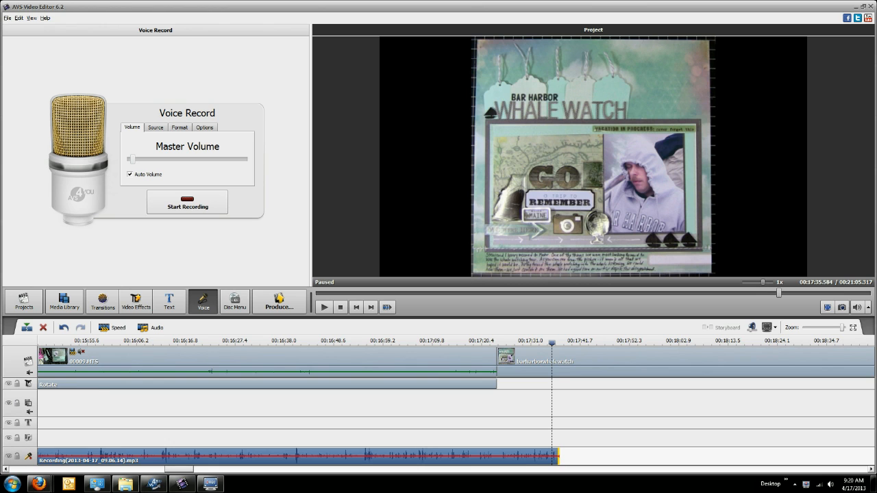
- Shorten the barharborwhalewatch image to end together with the voice recording at about 00:17:37
{"action": "left_click_drag", "start_coordinate": [179, 469], "coordinate": [213, 470]}
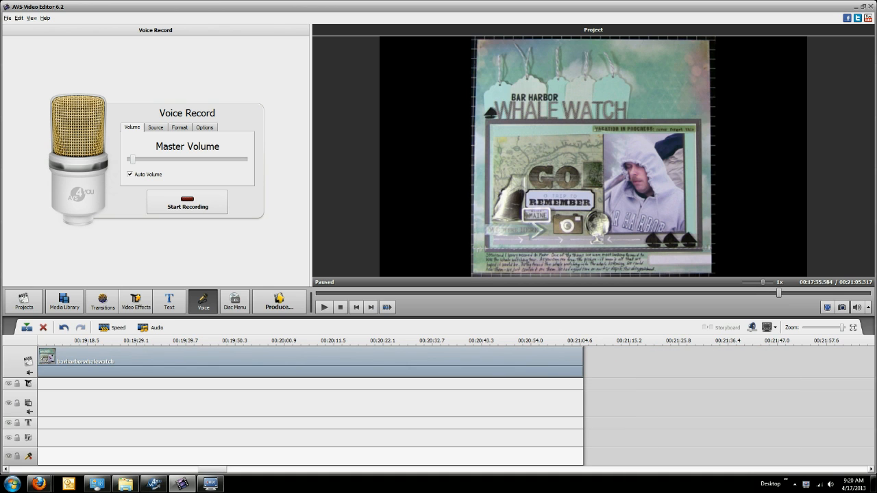
{"action": "left_click_drag", "start_coordinate": [583, 364], "coordinate": [136, 365]}
{"action": "left_click_drag", "start_coordinate": [213, 469], "coordinate": [196, 469]}
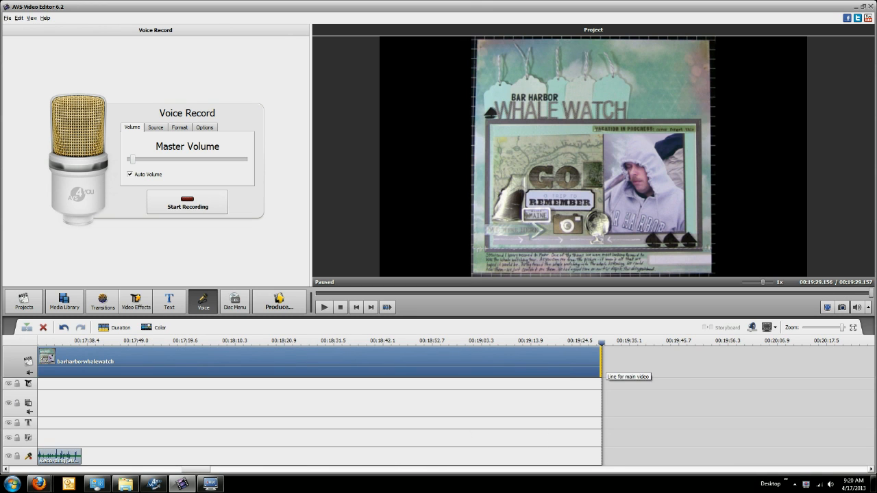
{"action": "left_click_drag", "start_coordinate": [602, 361], "coordinate": [94, 363]}
{"action": "left_click_drag", "start_coordinate": [193, 470], "coordinate": [179, 470]}
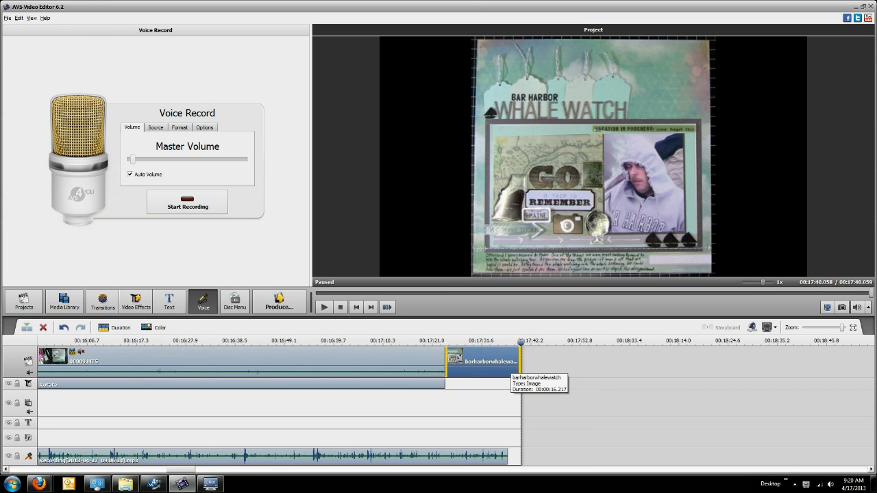
{"action": "left_click", "coordinate": [511, 364]}
{"action": "left_click_drag", "start_coordinate": [519, 362], "coordinate": [507, 361]}
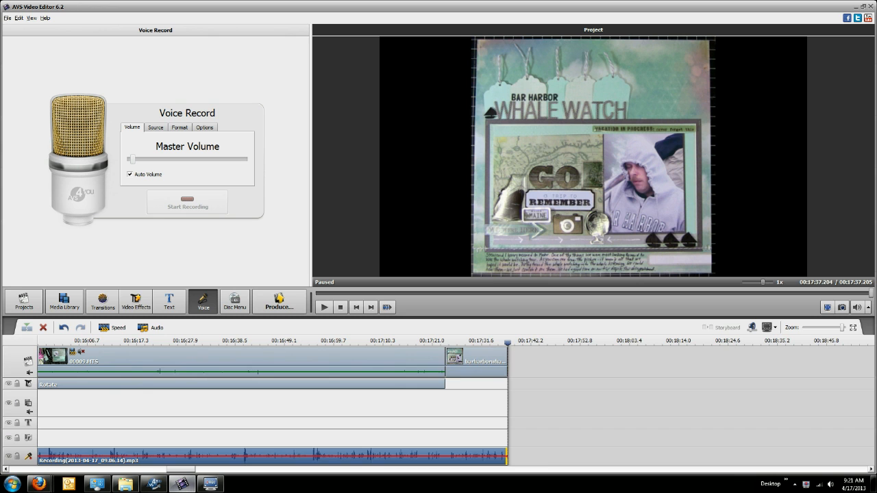
{"action": "left_click_drag", "start_coordinate": [181, 470], "coordinate": [59, 470]}
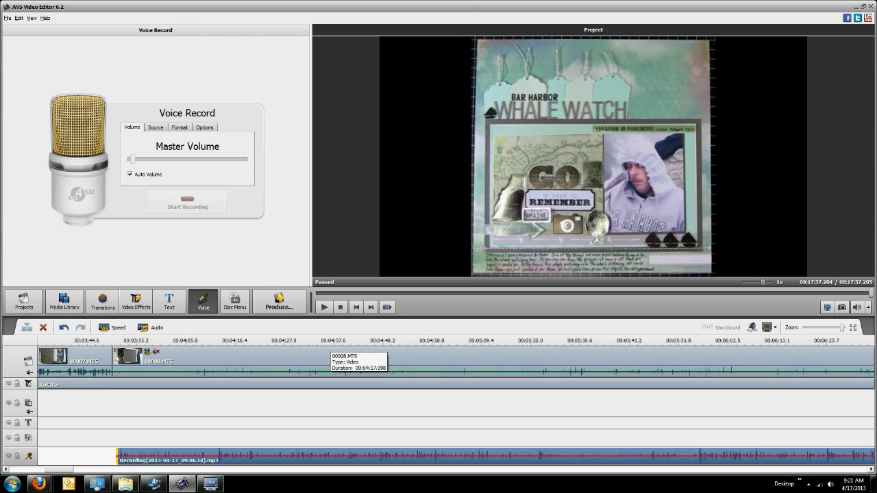
- Split the voice recording on the timeline at about 00:07:42
{"action": "left_click", "coordinate": [328, 341]}
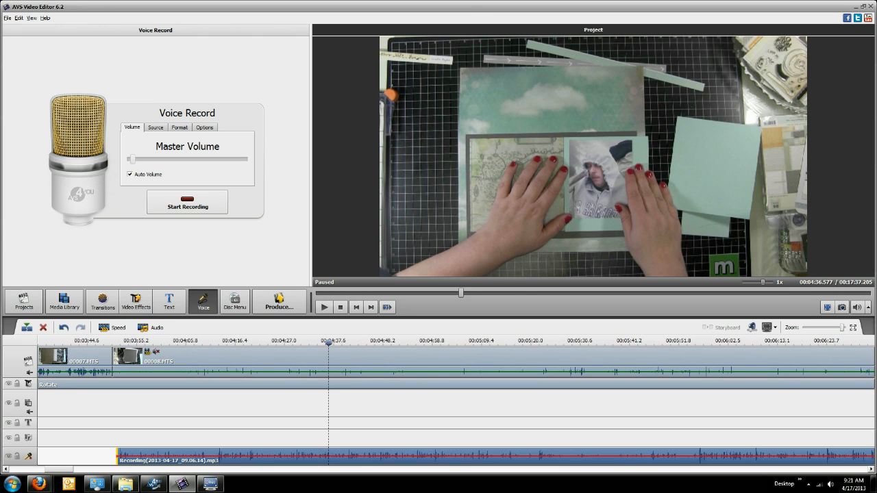
{"action": "left_click_drag", "start_coordinate": [328, 343], "coordinate": [680, 342]}
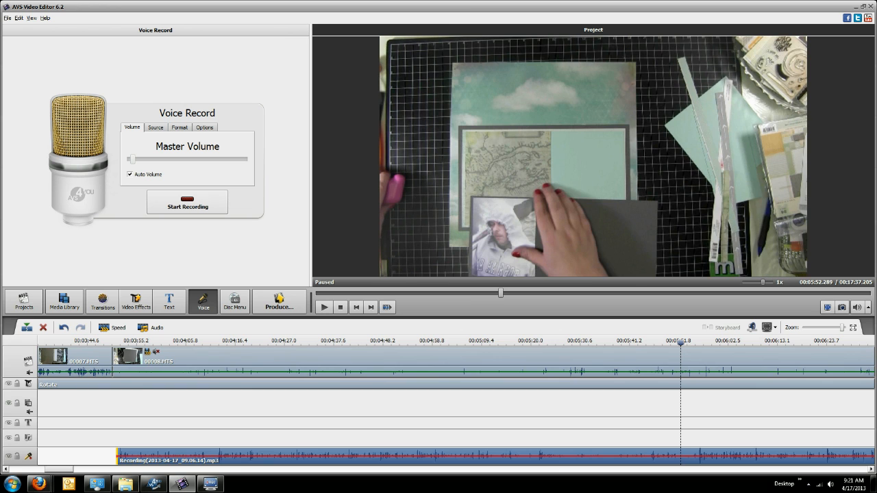
{"action": "left_click_drag", "start_coordinate": [59, 469], "coordinate": [74, 470]}
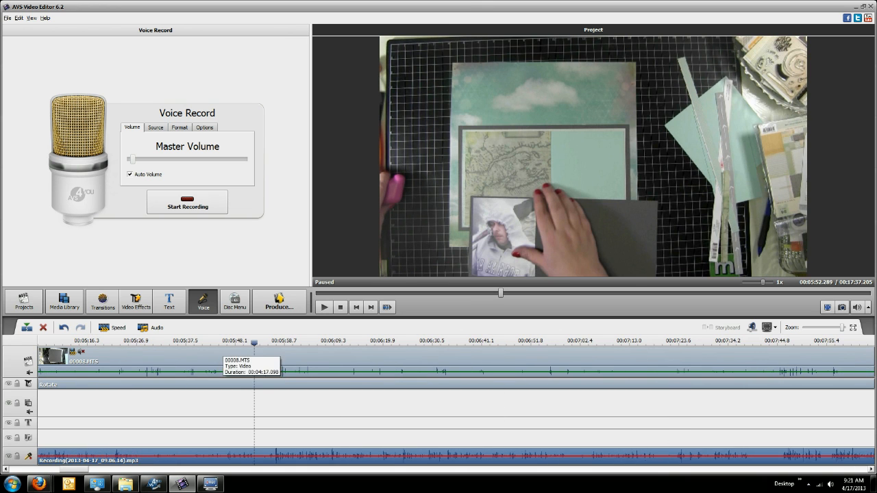
{"action": "left_click_drag", "start_coordinate": [255, 343], "coordinate": [742, 343]}
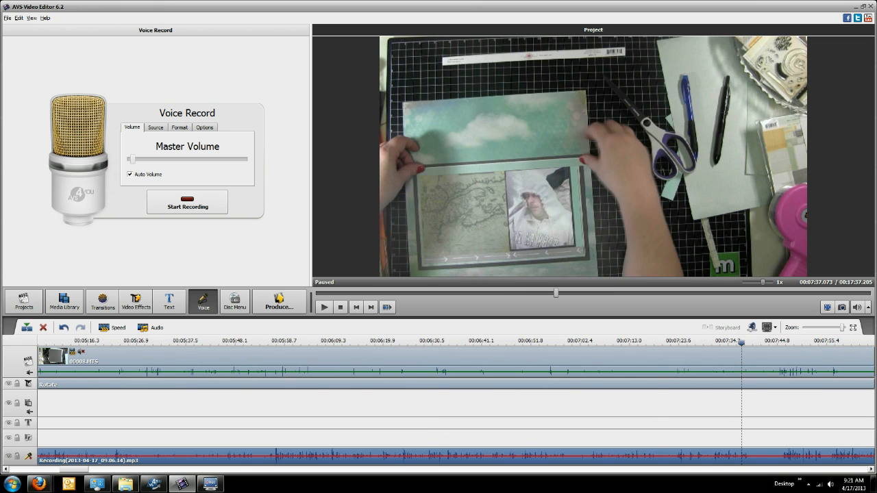
{"action": "left_click_drag", "start_coordinate": [74, 469], "coordinate": [89, 469]}
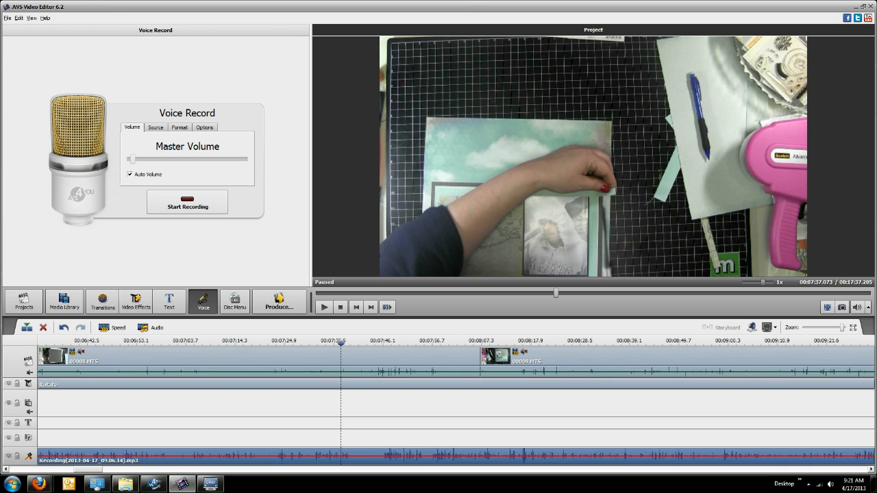
{"action": "left_click_drag", "start_coordinate": [340, 342], "coordinate": [365, 341]}
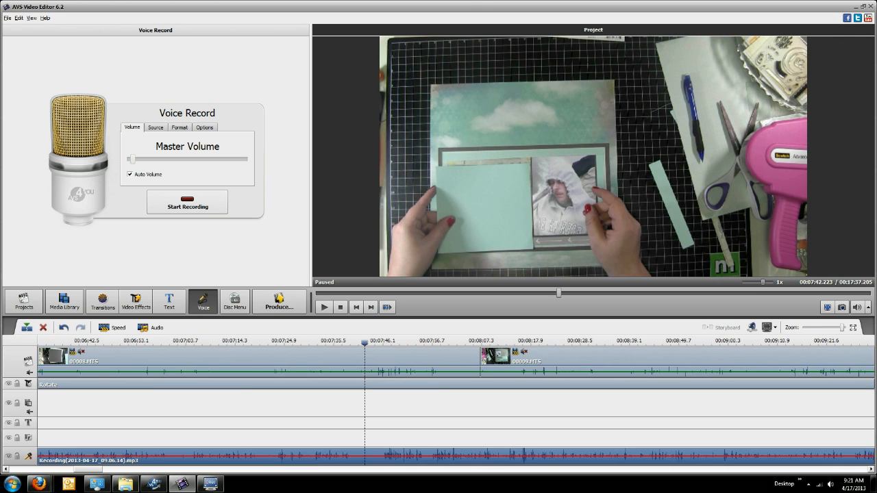
{"action": "left_click", "coordinate": [27, 327]}
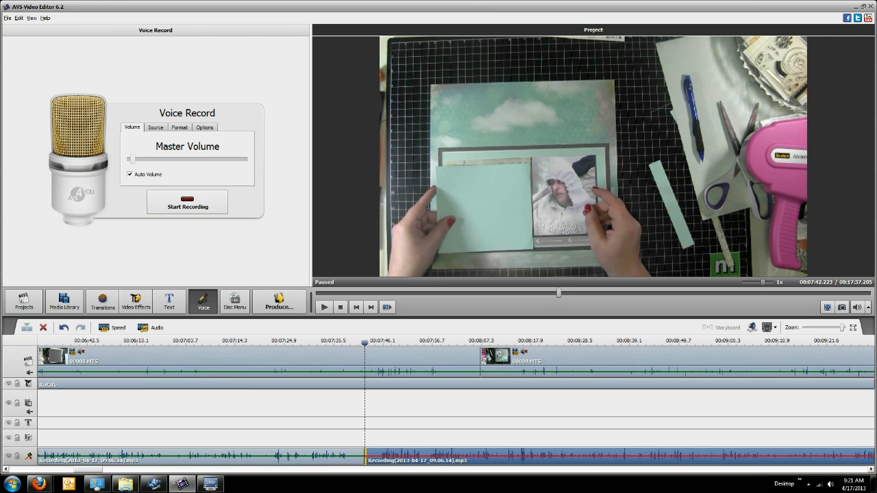
- Split clip 00008.MTS at the same playhead position as the voice recording
{"action": "mouse_move", "coordinate": [364, 344]}
{"action": "left_mouse_down"}
{"action": "mouse_move", "coordinate": [448, 343]}
{"action": "mouse_move", "coordinate": [364, 343]}
{"action": "left_mouse_up"}
{"action": "left_click", "coordinate": [364, 363]}
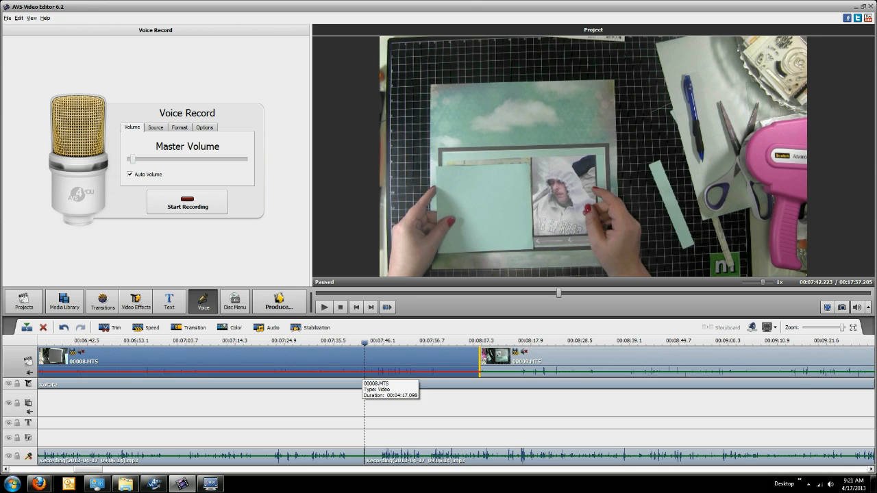
{"action": "left_click", "coordinate": [27, 327]}
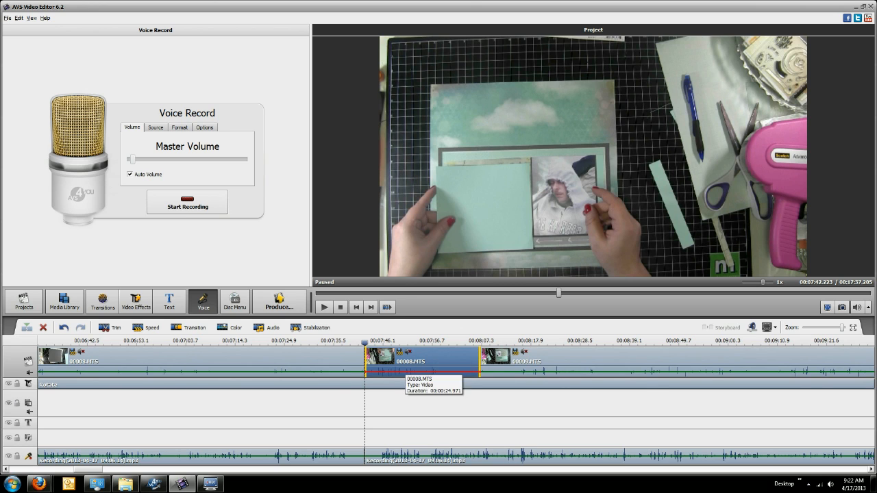
- Start producing the movie for the web, using the YouTube format with the HD Video for YouTube profile
{"action": "left_click", "coordinate": [280, 303]}
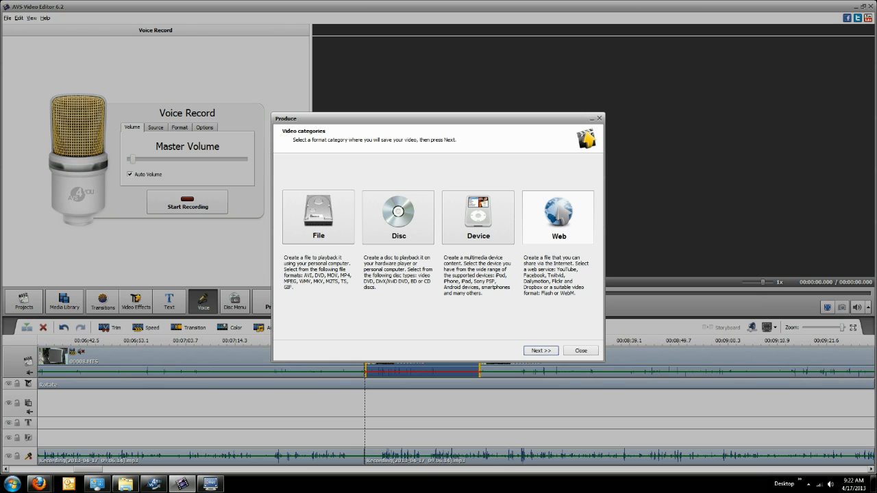
{"action": "left_click", "coordinate": [541, 351]}
{"action": "left_click", "coordinate": [520, 235]}
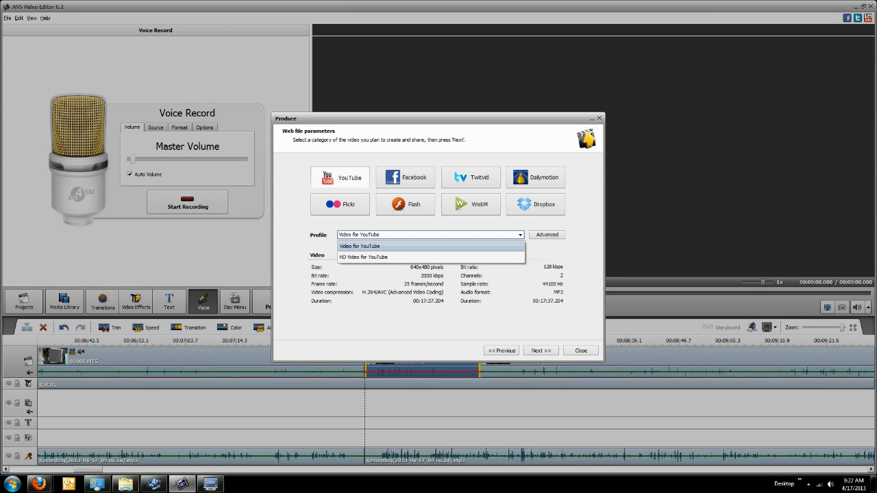
{"action": "left_click", "coordinate": [431, 258]}
{"action": "left_click", "coordinate": [541, 351]}
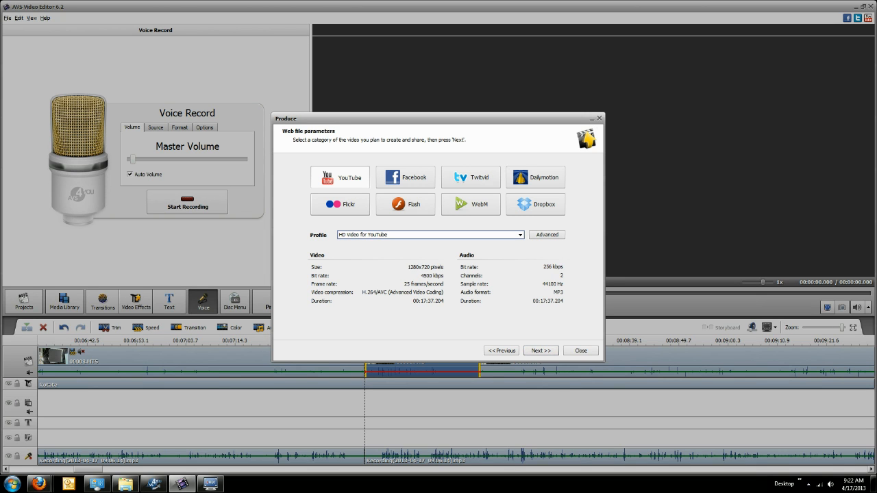
- Name the output "Scrapbook Process, Bar Harbor Whale Watch", have a sound play on completion, and create the movie without the preview
{"action": "double_click", "coordinate": [529, 203]}
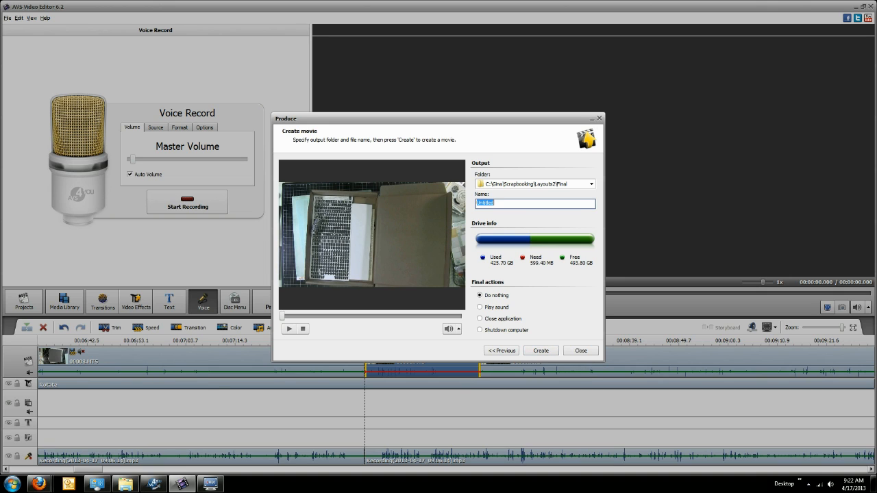
{"action": "type", "text": "Scrapbook Process, Bar Harbor Whale Watch"}
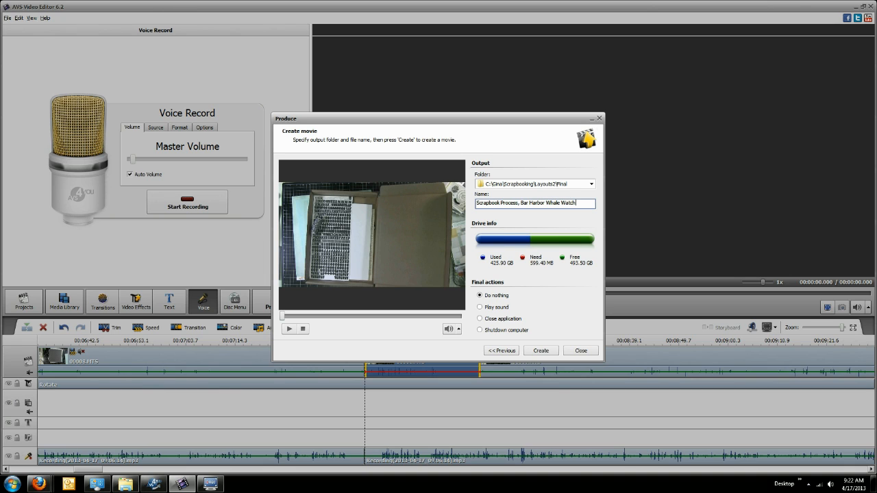
{"action": "left_click", "coordinate": [480, 307]}
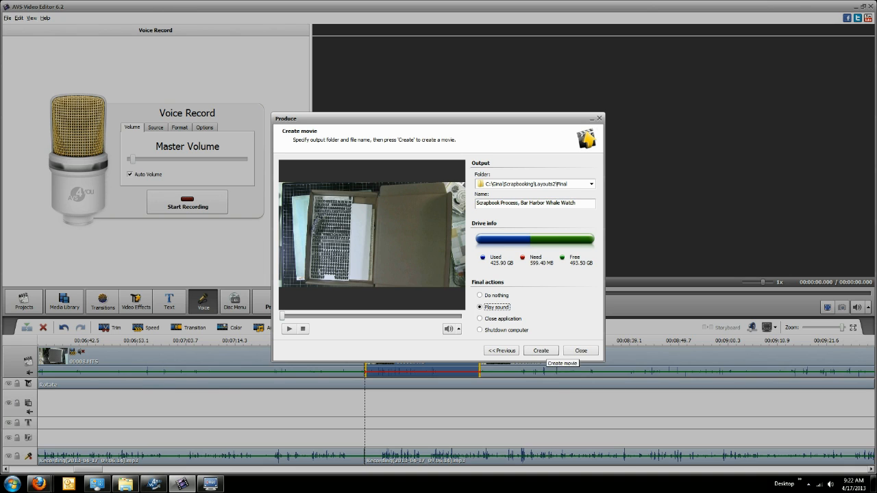
{"action": "left_click", "coordinate": [541, 350]}
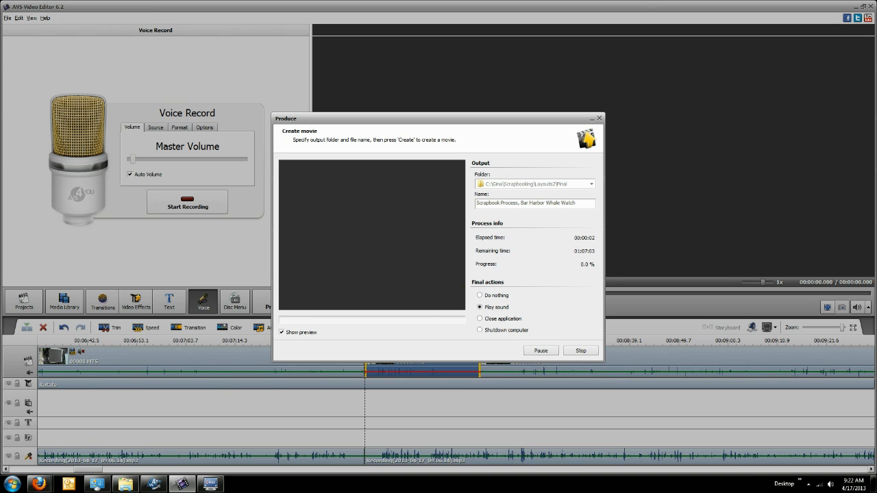
{"action": "left_click", "coordinate": [282, 332]}
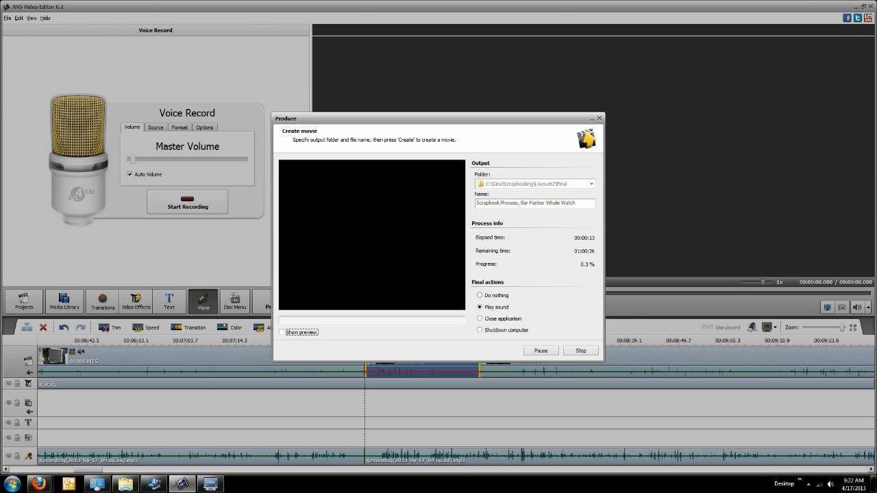
- Switch to Firefox, go to YouTube and open the video upload page
{"action": "left_click", "coordinate": [39, 485]}
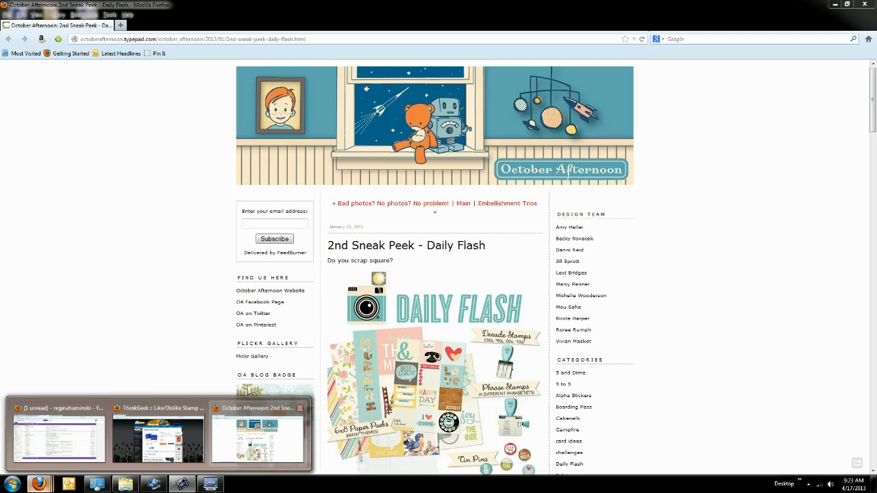
{"action": "left_click", "coordinate": [257, 438]}
{"action": "left_click", "coordinate": [206, 39]}
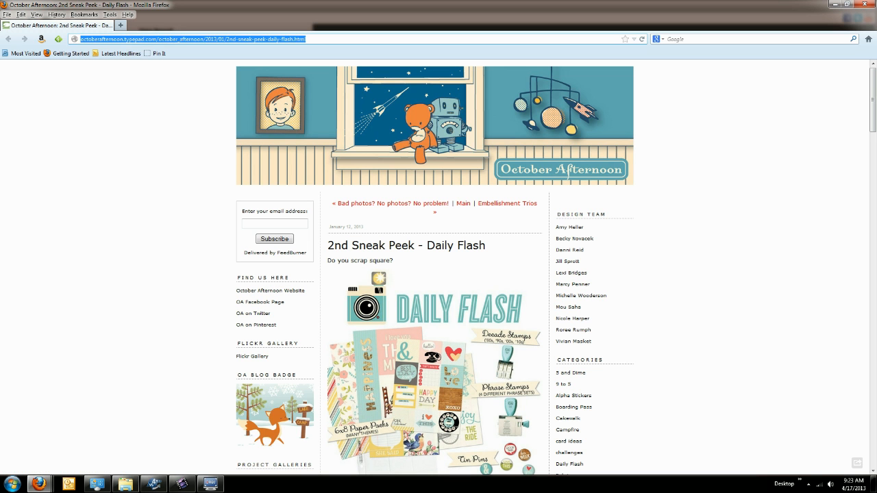
{"action": "type", "text": "youtub"}
{"action": "key", "text": "Return"}
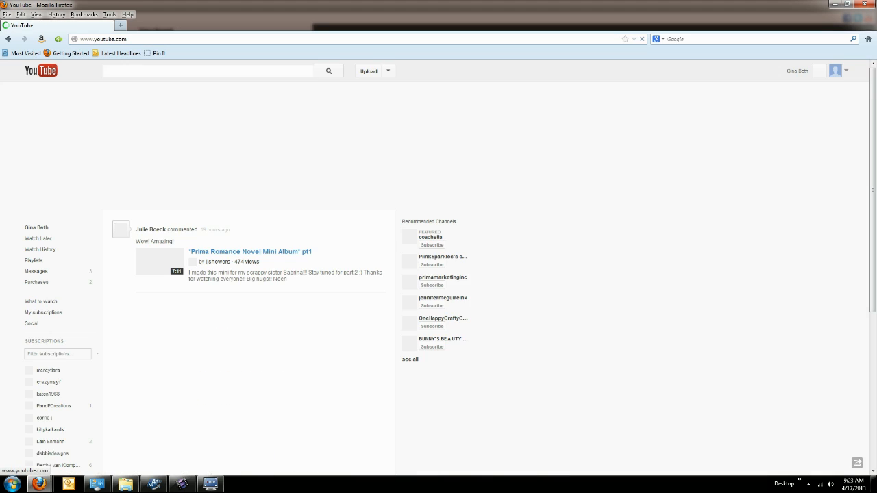
{"action": "left_click", "coordinate": [388, 70]}
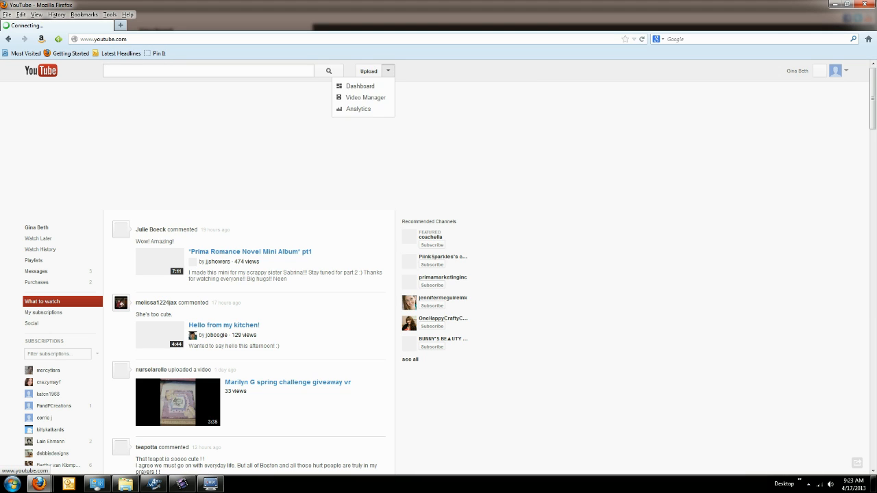
{"action": "left_click", "coordinate": [368, 71]}
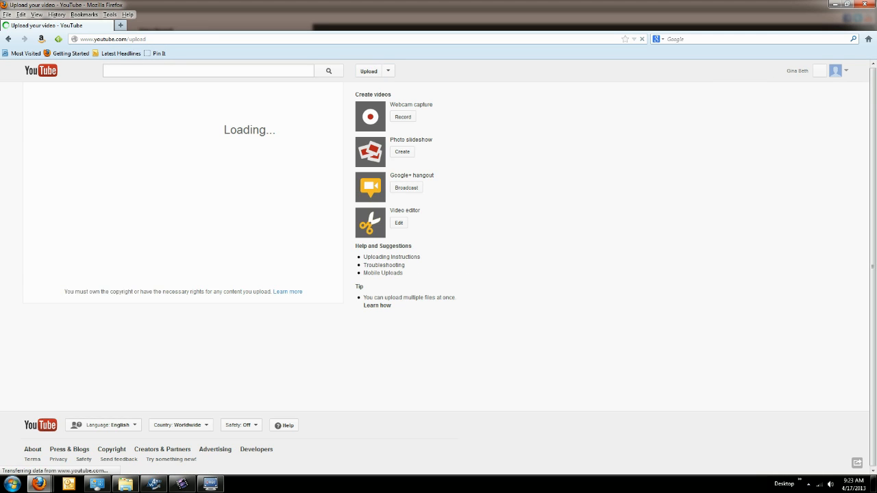
- Upload video 00007 from the Layouts2 > Raw > BarHarborWhaleWatch folder
{"action": "left_click", "coordinate": [183, 155]}
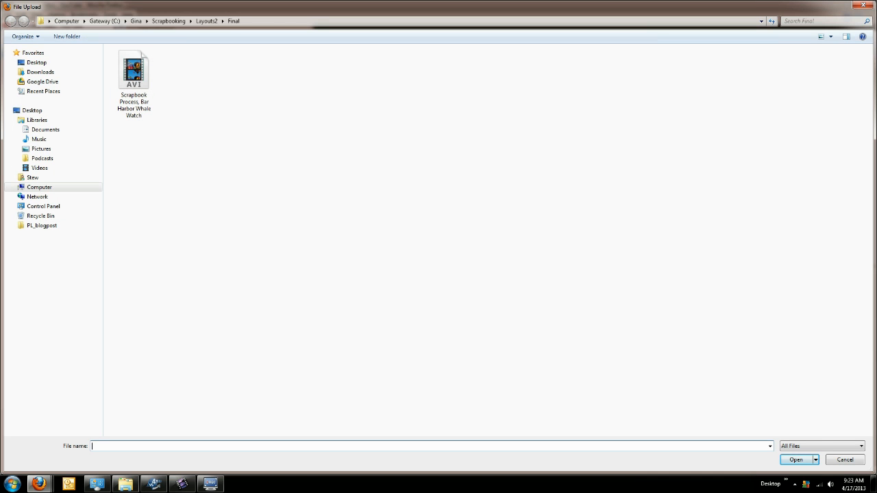
{"action": "left_click", "coordinate": [845, 460]}
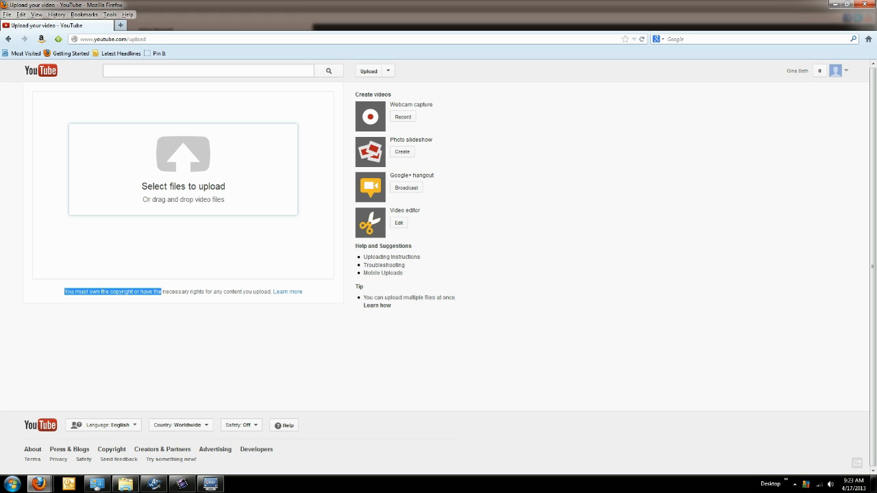
{"action": "left_click", "coordinate": [183, 155]}
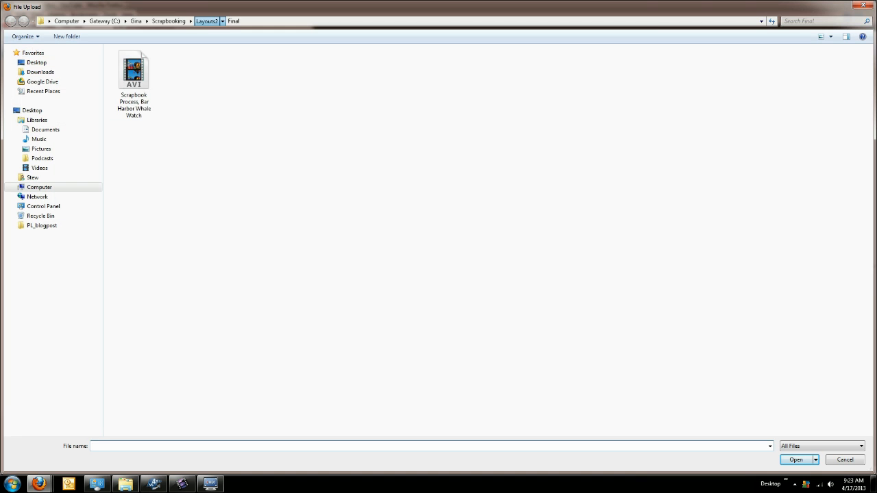
{"action": "left_click", "coordinate": [206, 22]}
{"action": "double_click", "coordinate": [285, 74]}
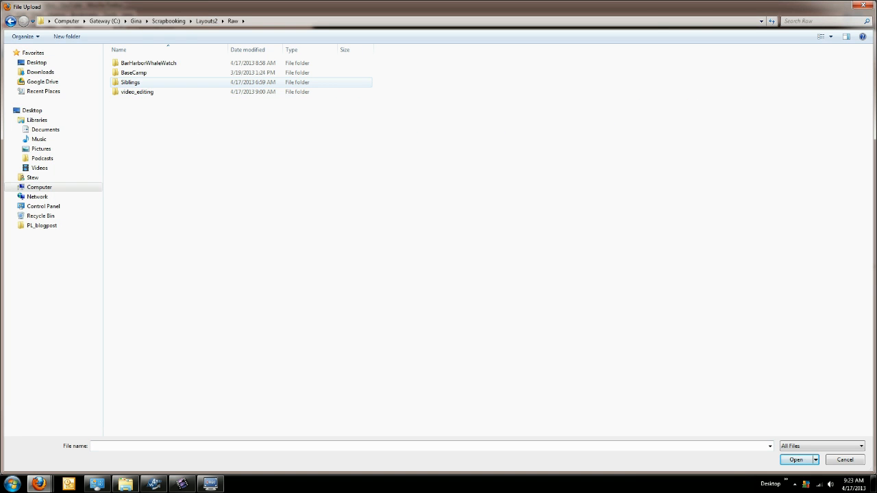
{"action": "double_click", "coordinate": [148, 63]}
{"action": "left_click", "coordinate": [185, 71]}
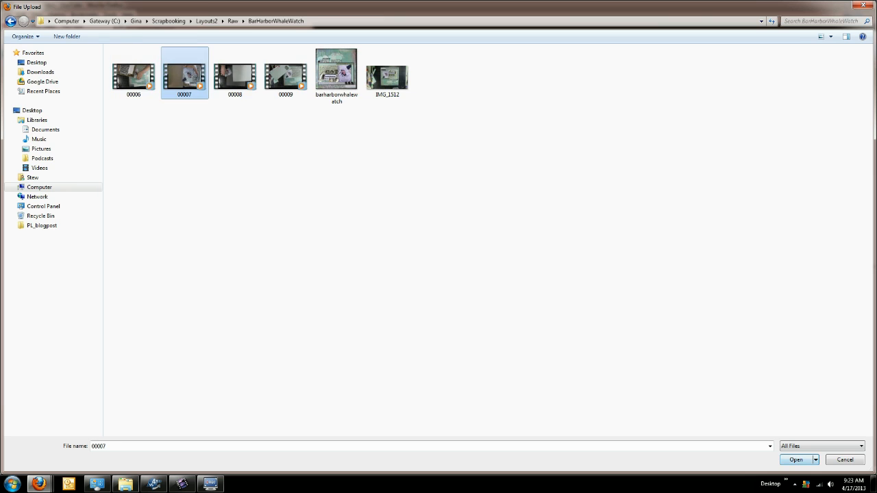
{"action": "left_click", "coordinate": [796, 460]}
{"action": "left_click", "coordinate": [410, 254]}
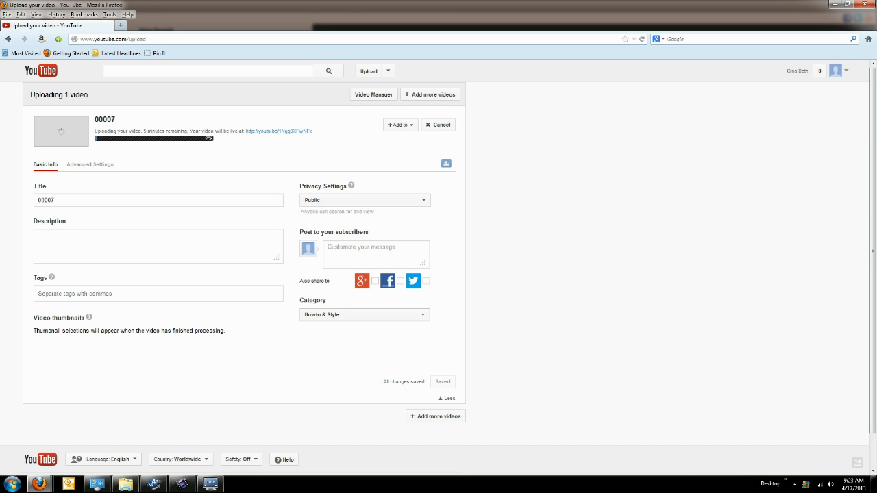
- Set the 00007 upload's privacy to Unlisted and open the video for editing from the Video Manager
{"action": "left_click", "coordinate": [364, 199]}
{"action": "left_click", "coordinate": [313, 218]}
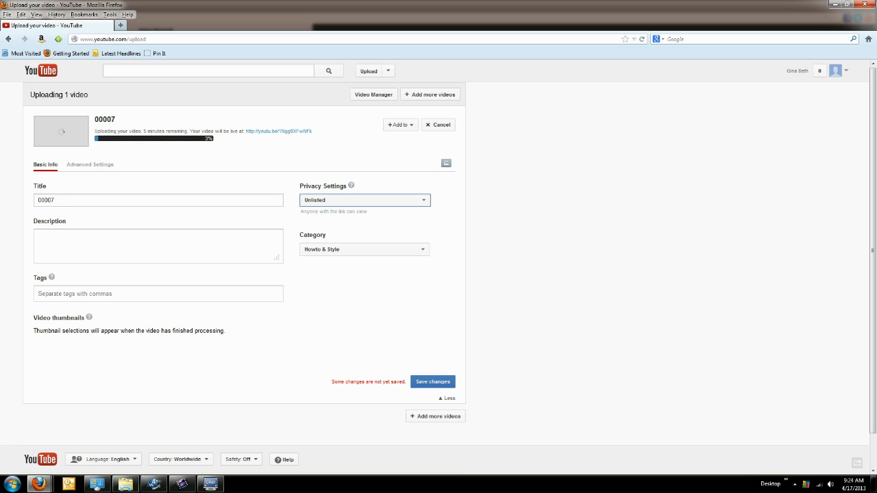
{"action": "left_click", "coordinate": [373, 95]}
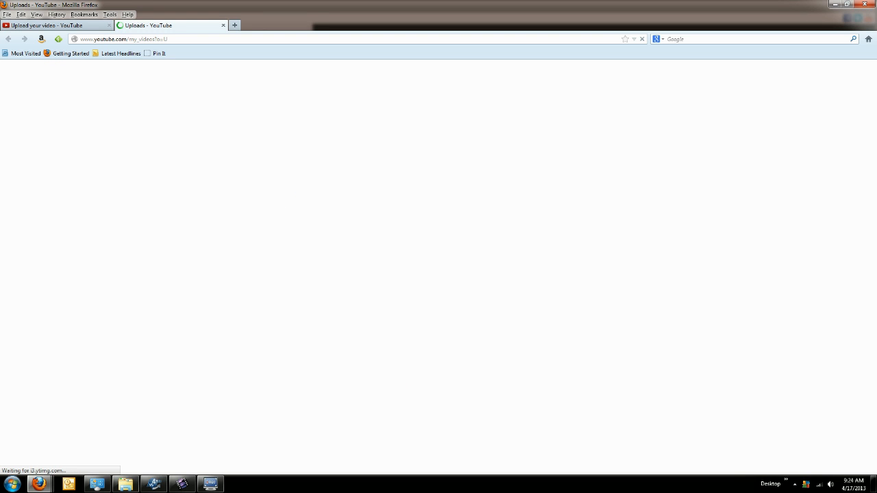
{"action": "left_click", "coordinate": [195, 161]}
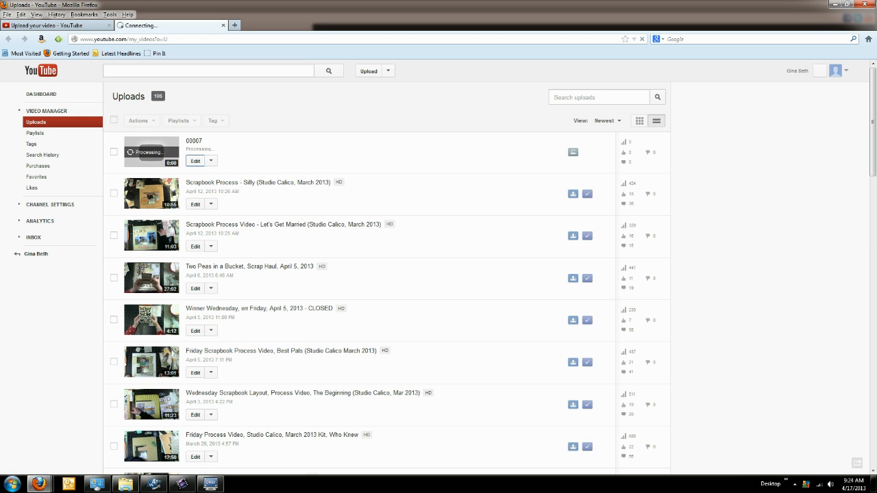